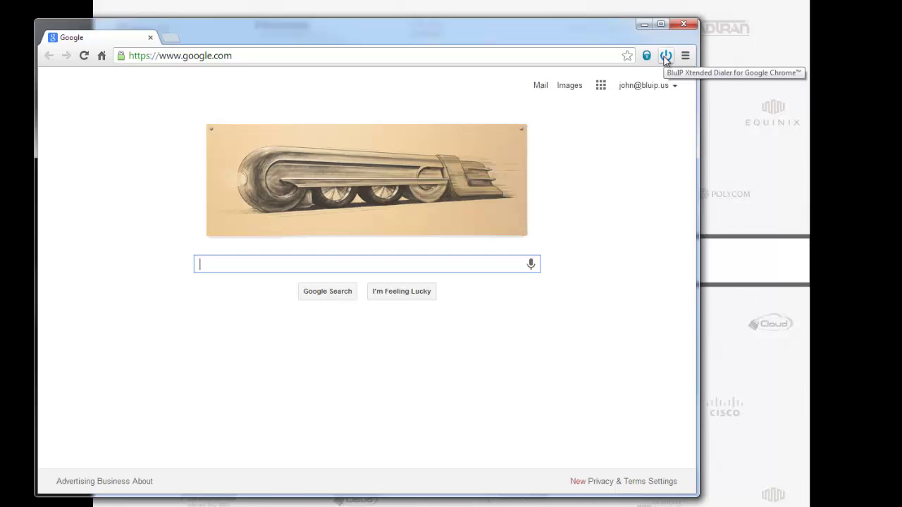
# Scroll the dialer's contact list down to the Google contacts and show one contact's mobile and work numbers
pyautogui.click(666, 56)
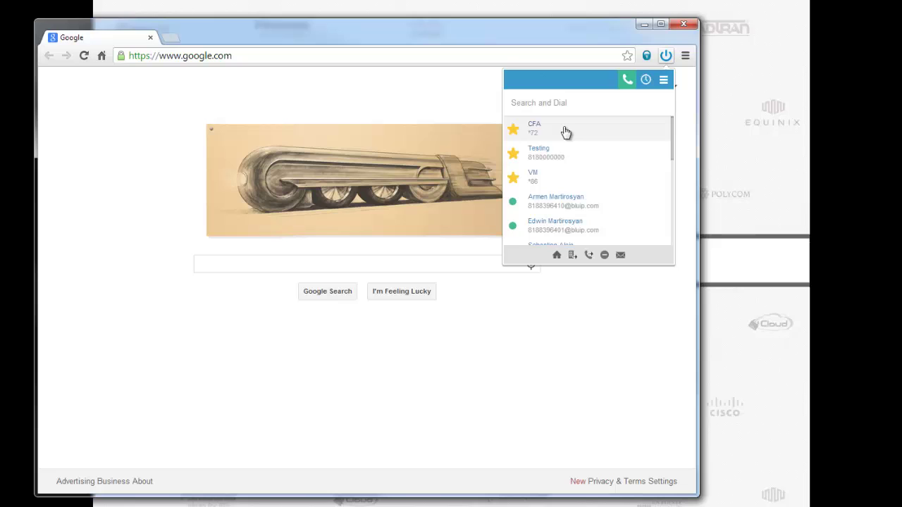
pyautogui.scroll(-3, 575, 188)
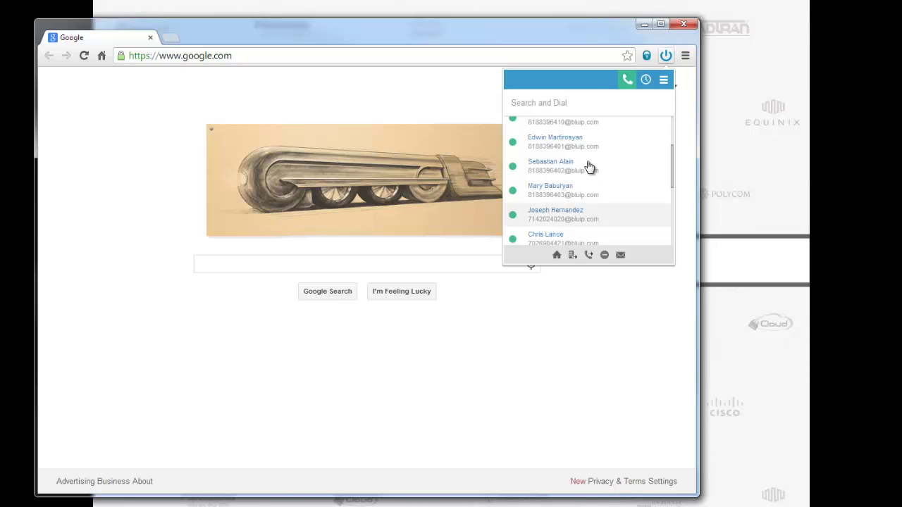
pyautogui.scroll(-5, 588, 165)
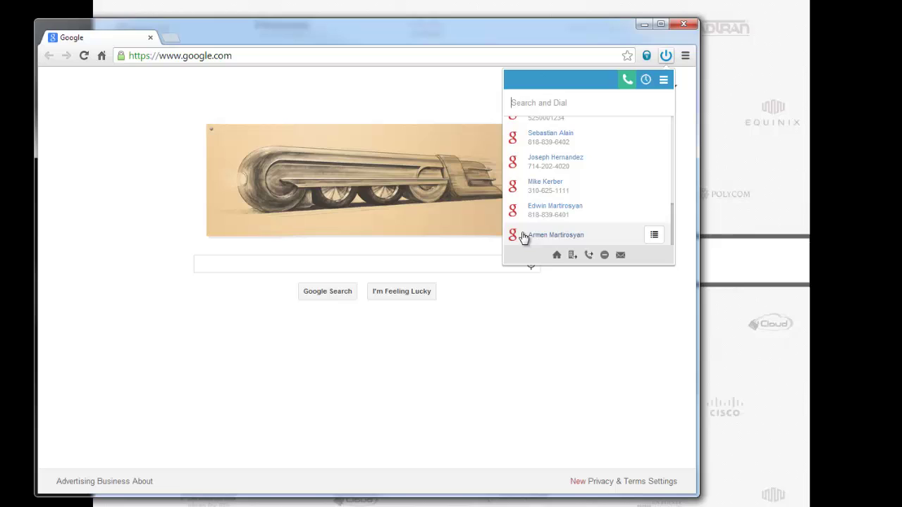
pyautogui.click(655, 238)
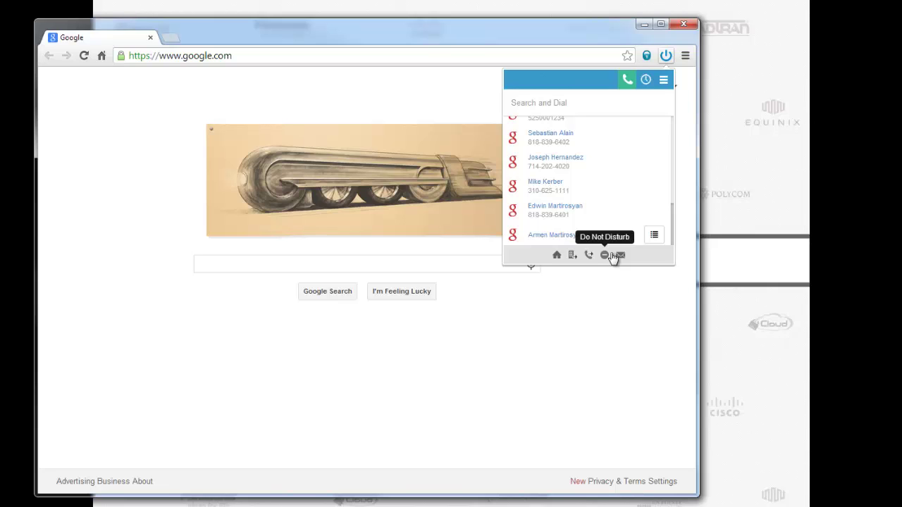
# Switch the dialer to its call history and scroll through the recent incoming, outgoing and missed calls
pyautogui.click(646, 80)
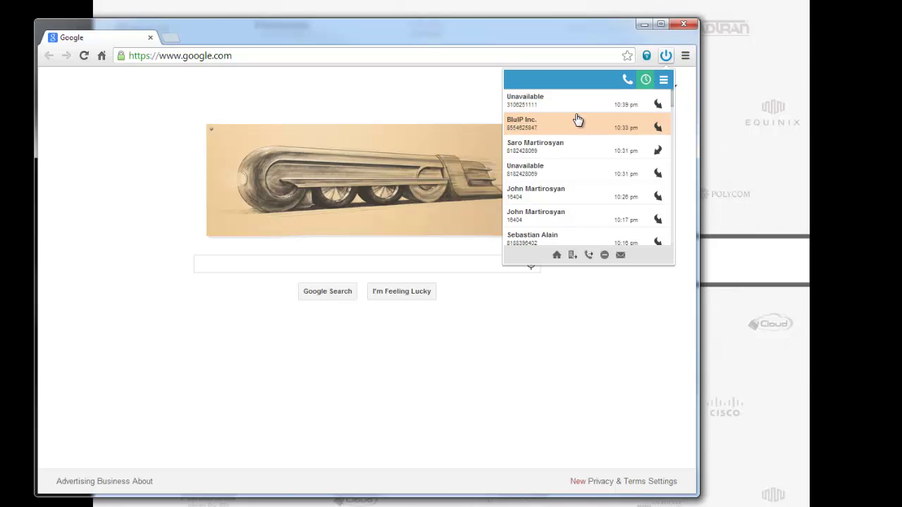
pyautogui.scroll(-6, 576, 152)
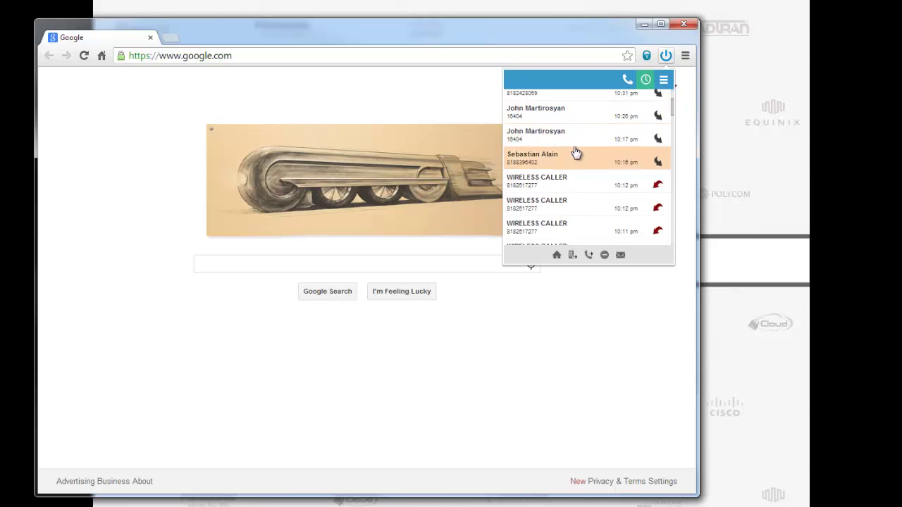
pyautogui.scroll(4, 576, 152)
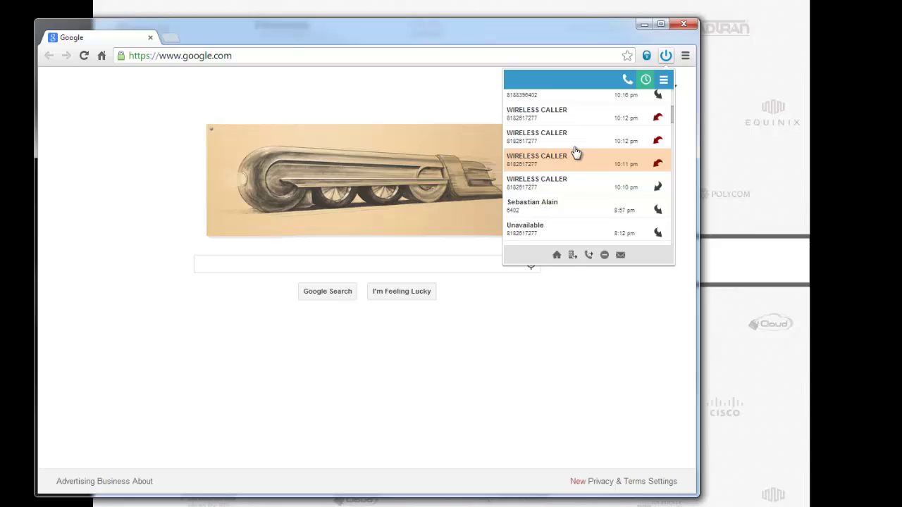
pyautogui.scroll(1, 571, 162)
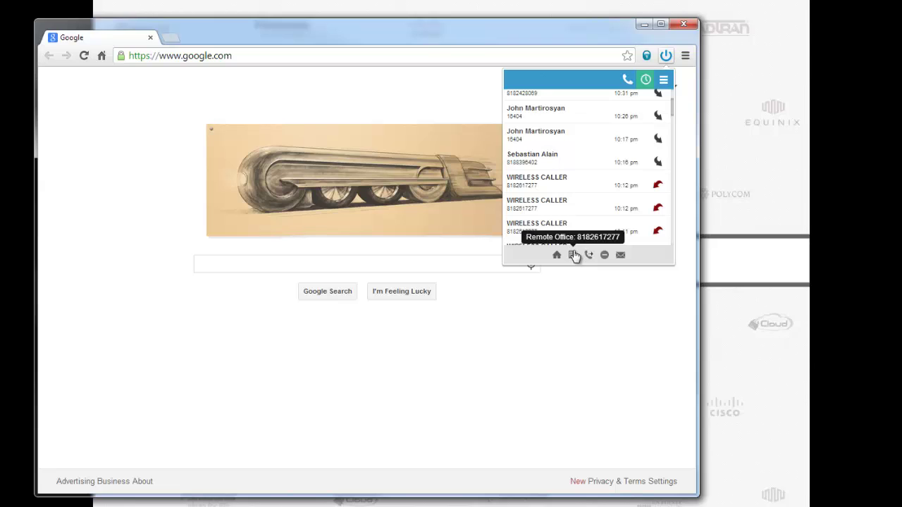
# Enter the remote office phone number in the dialer settings and apply it
pyautogui.click(664, 82)
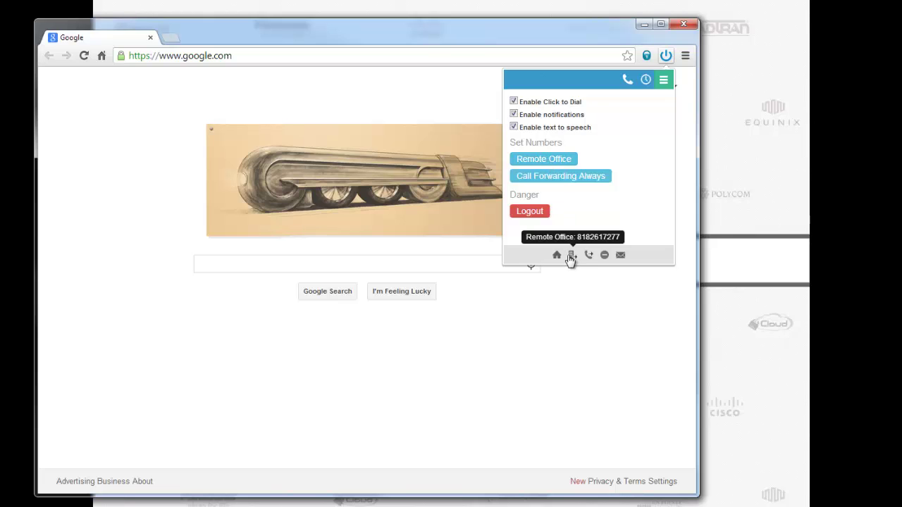
pyautogui.click(532, 160)
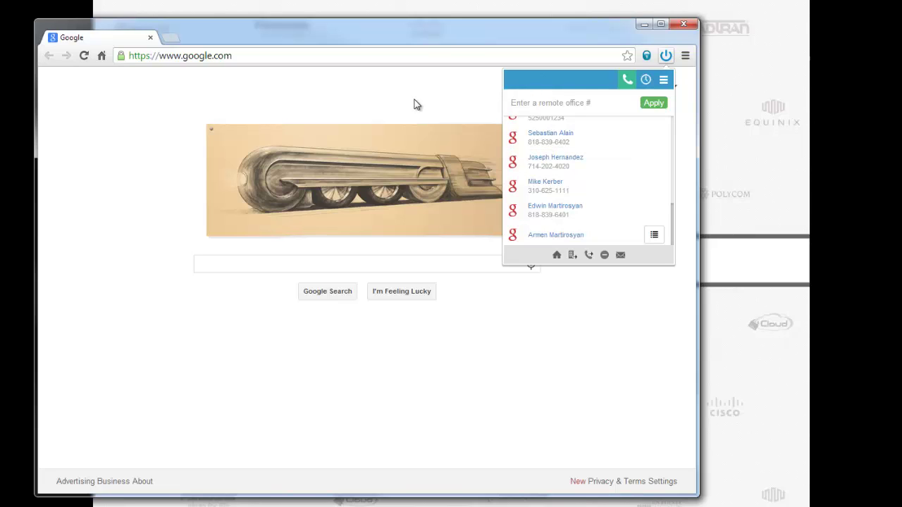
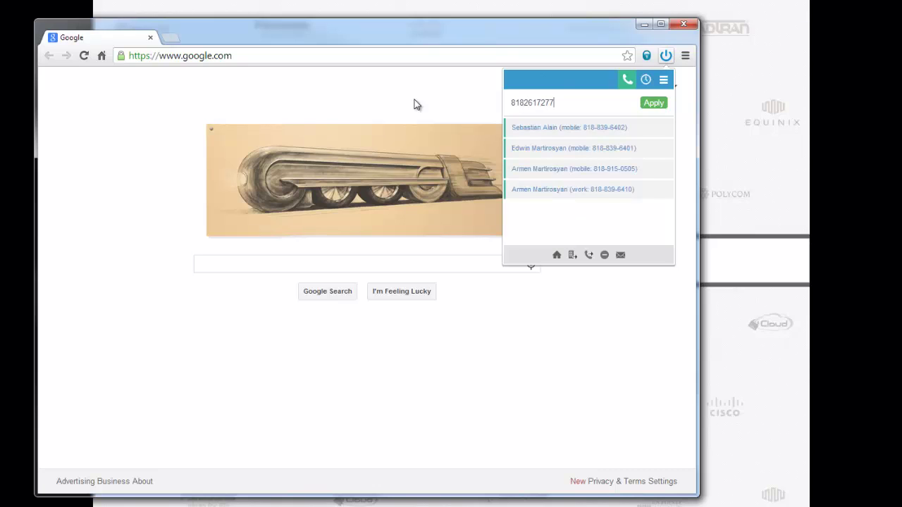
pyautogui.click(655, 102)
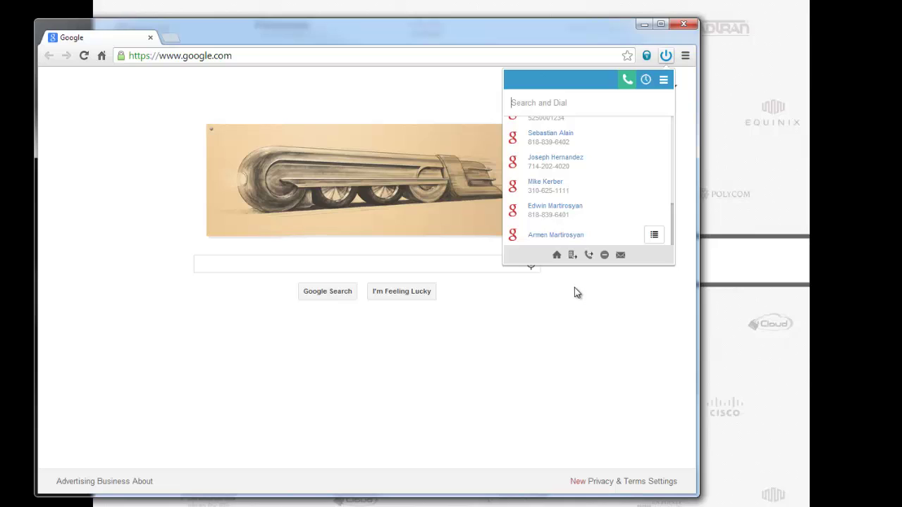
# Turn Remote Office on in the bottom bar, then turn it back off
pyautogui.moveTo(573, 260)
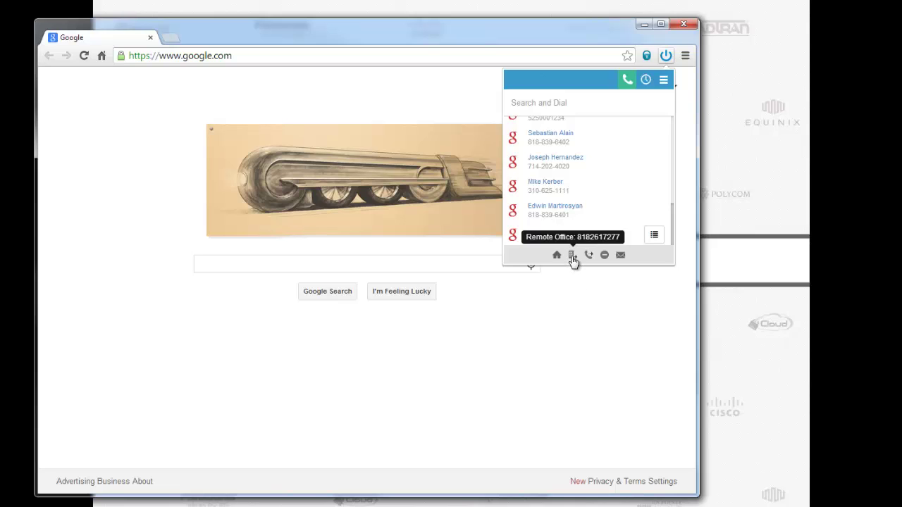
pyautogui.click(573, 257)
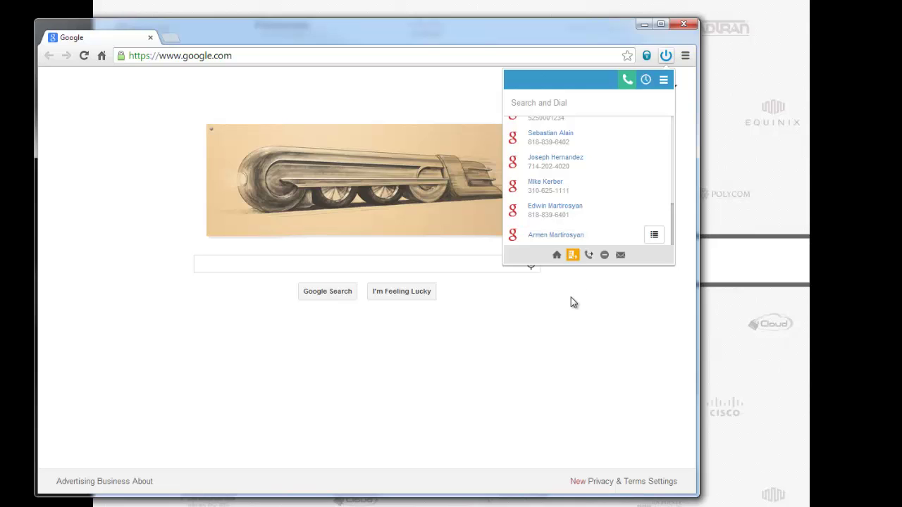
pyautogui.click(575, 258)
pyautogui.scroll(5, 585, 191)
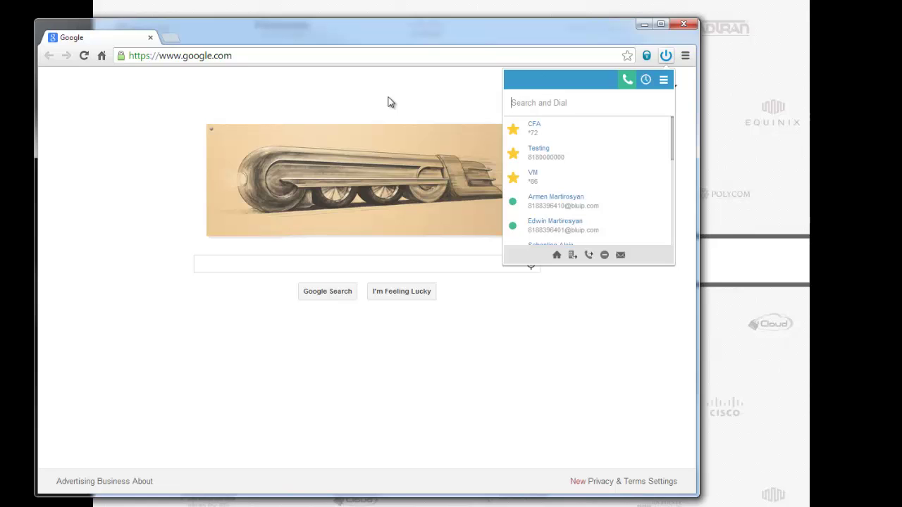
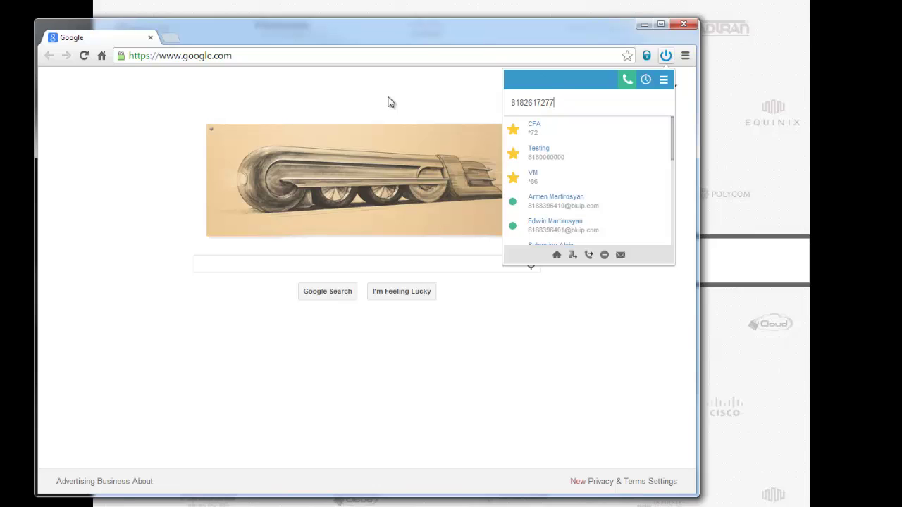
pyautogui.press('Return')
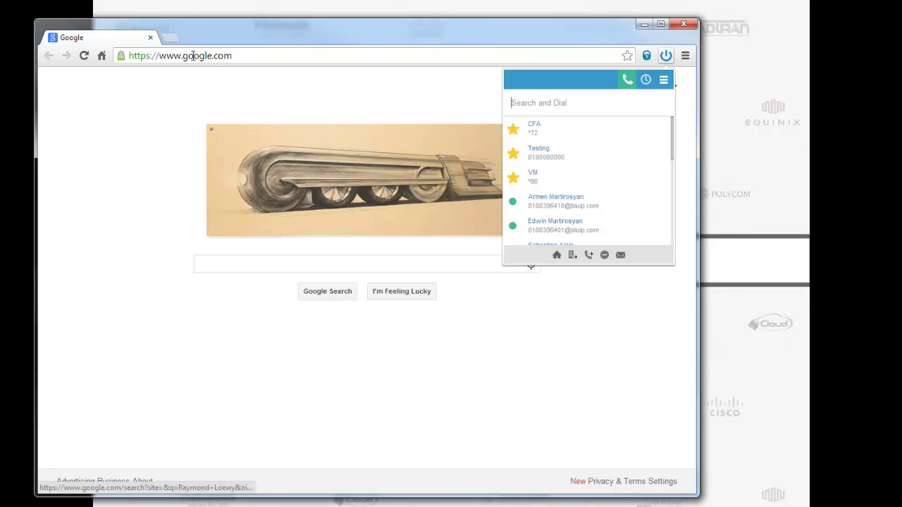
# Go to gmail.com in a new tab and open Google Contacts from the apps menu
pyautogui.click(168, 39)
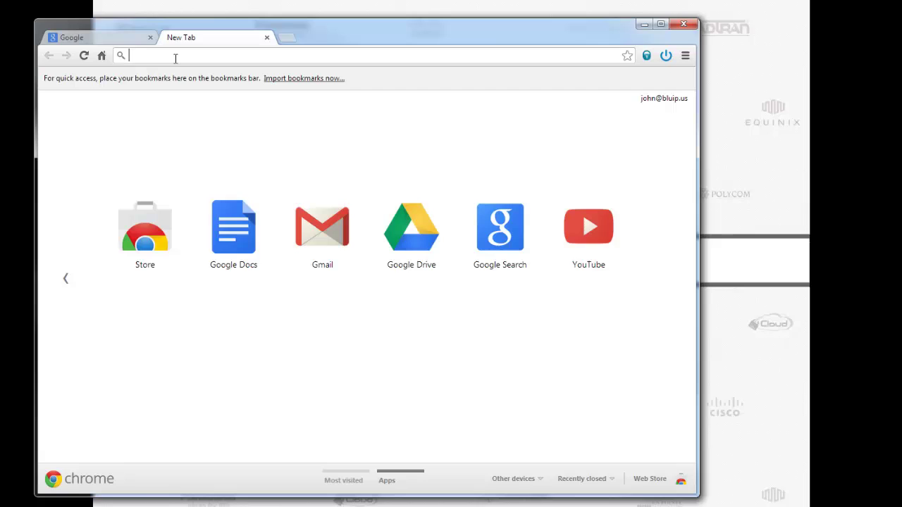
pyautogui.write('gmail.com')
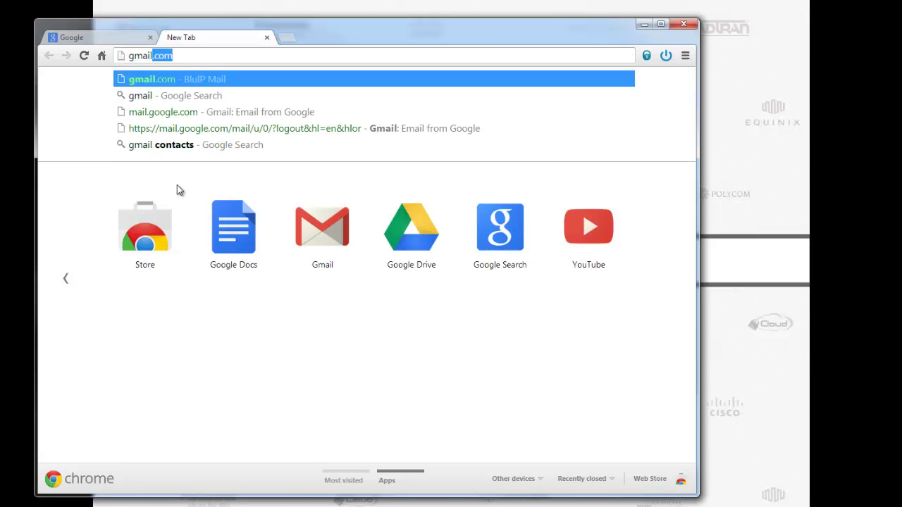
pyautogui.press('Return')
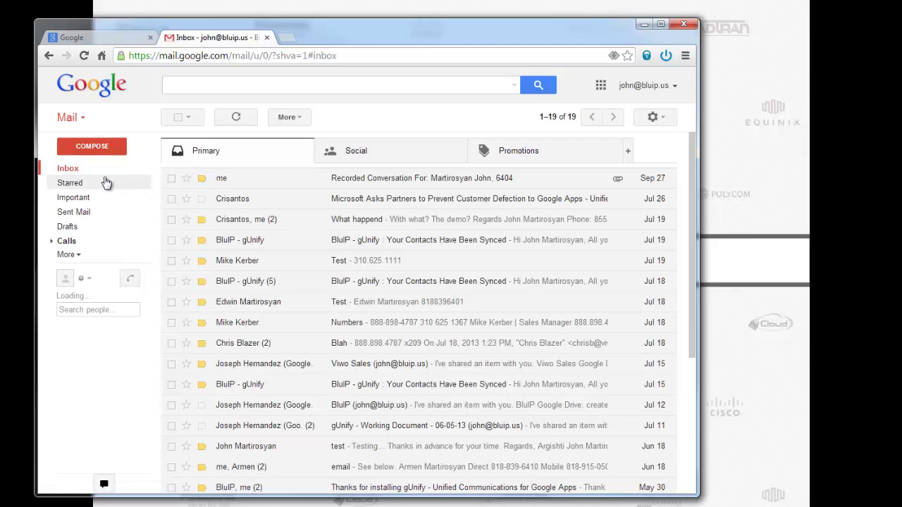
pyautogui.click(601, 86)
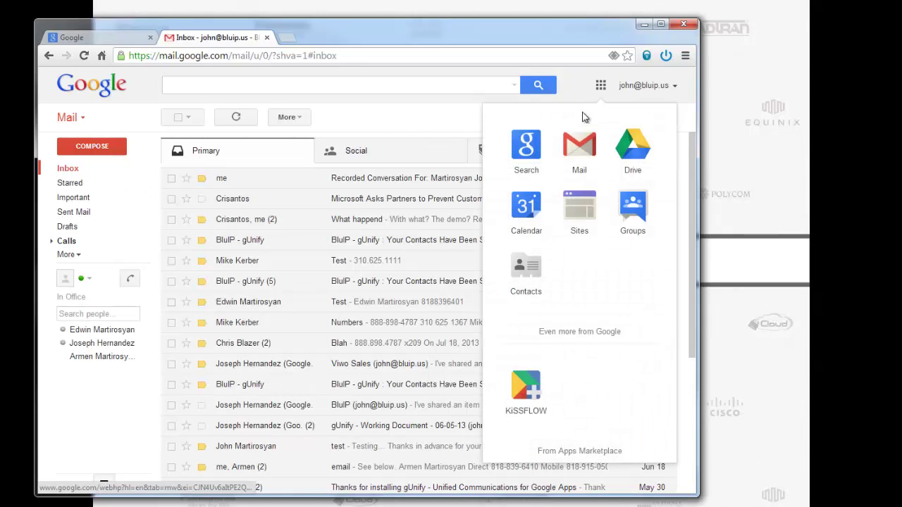
pyautogui.click(526, 280)
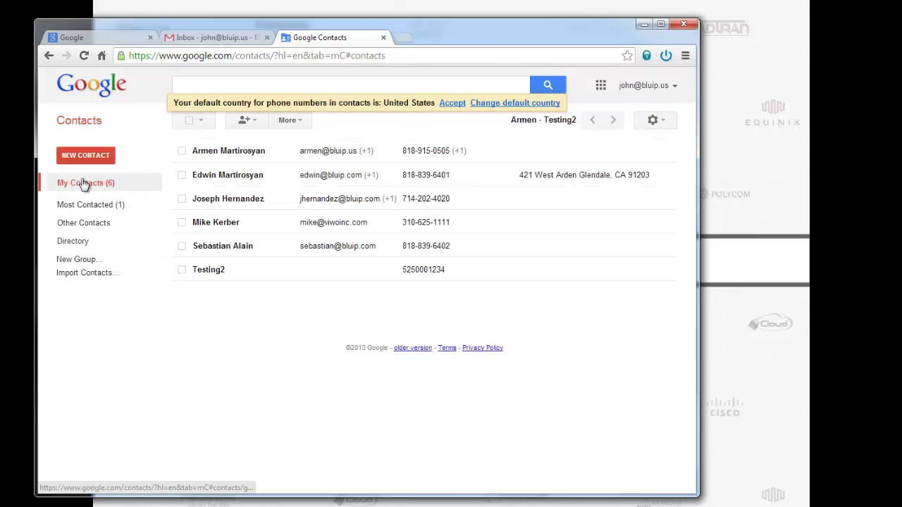
# Create a new test contact with a mobile phone number and let it auto-save
pyautogui.click(85, 155)
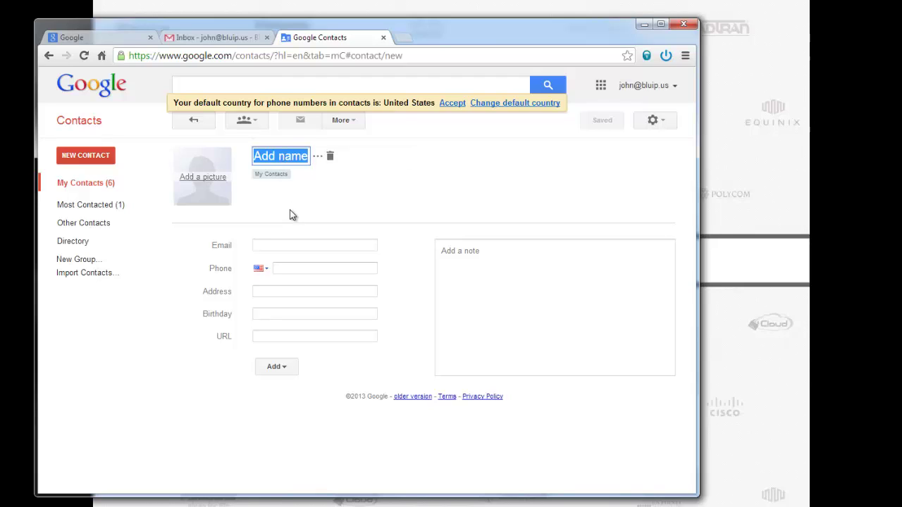
pyautogui.write('johntest')
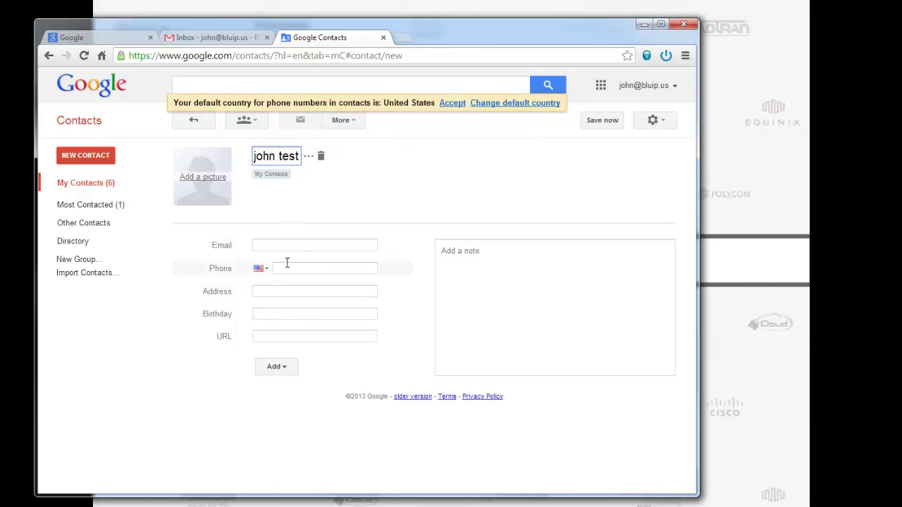
pyautogui.click(287, 263)
pyautogui.write('5')
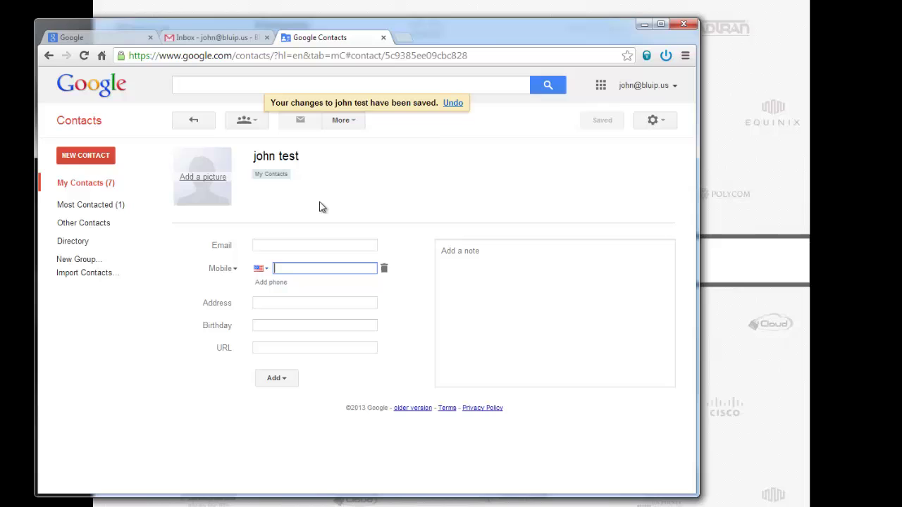
pyautogui.write('5588')
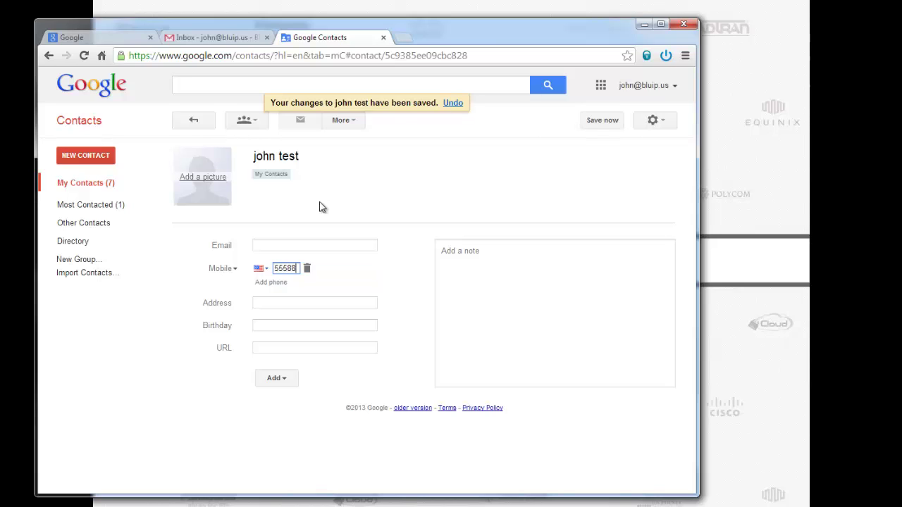
pyautogui.write('80000')
pyautogui.click(375, 204)
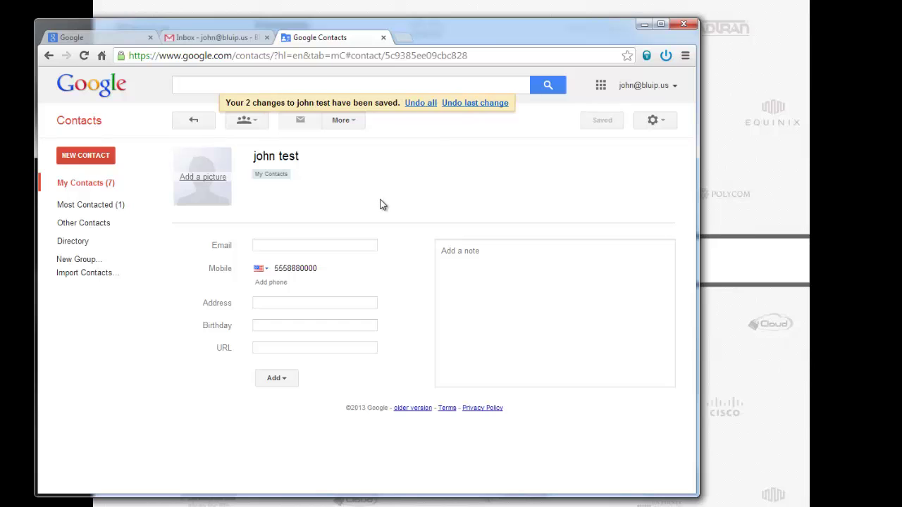
# Confirm the test contact appears in the dialer's Google contacts, then open a new tab
pyautogui.click(665, 57)
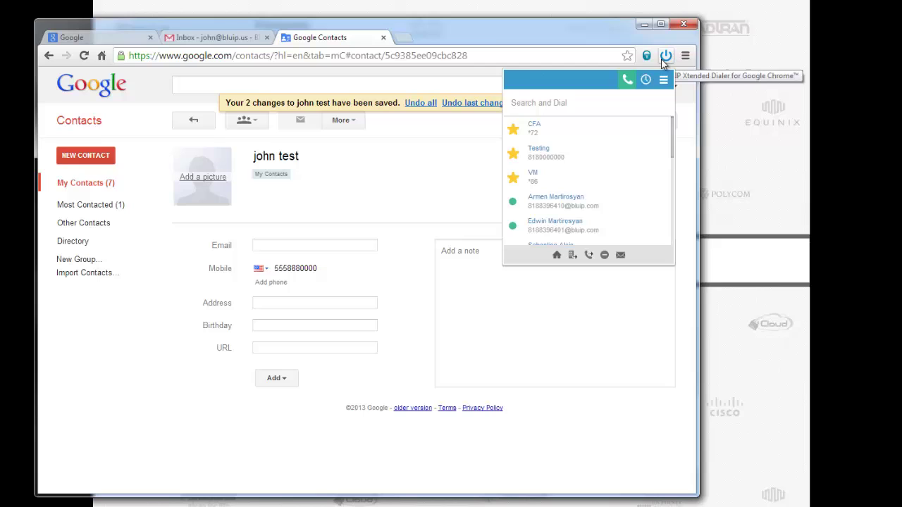
pyautogui.scroll(-5, 636, 160)
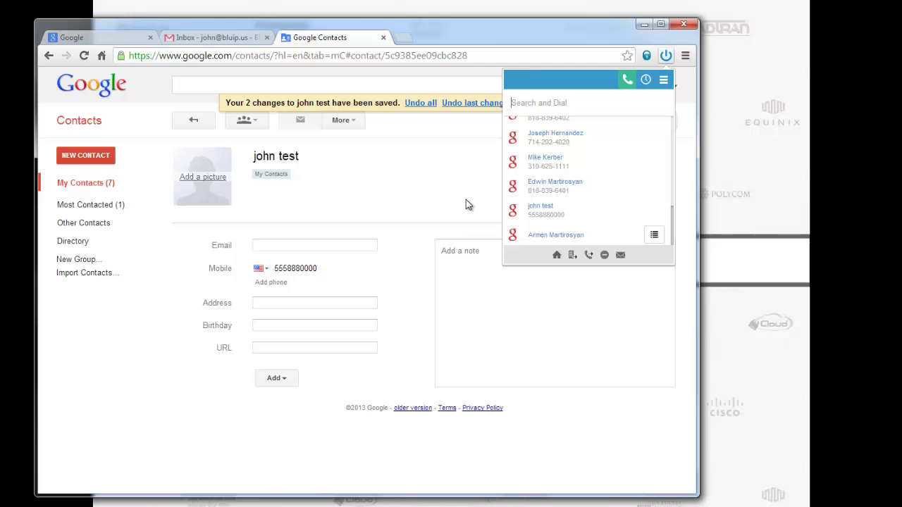
pyautogui.click(408, 39)
pyautogui.click(400, 38)
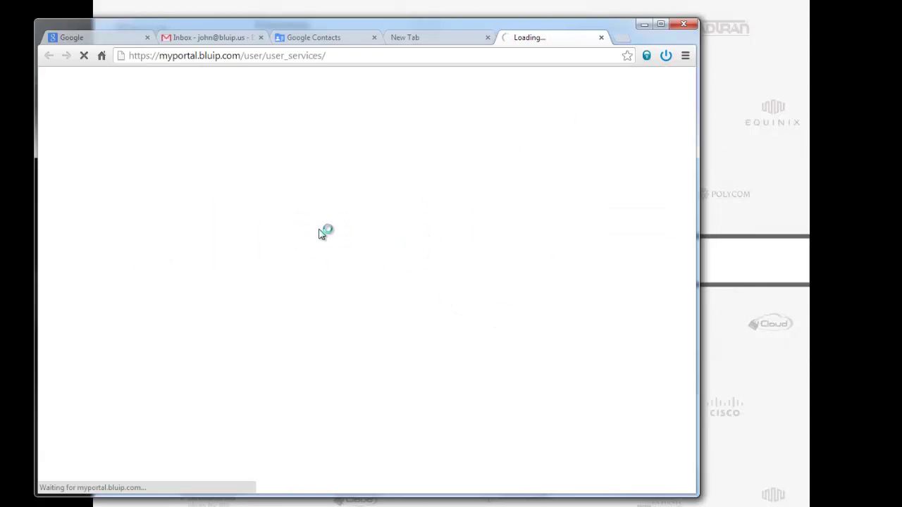
# Open the Personal Phone List for editing and add a blank entry
pyautogui.scroll(-8, 320, 233)
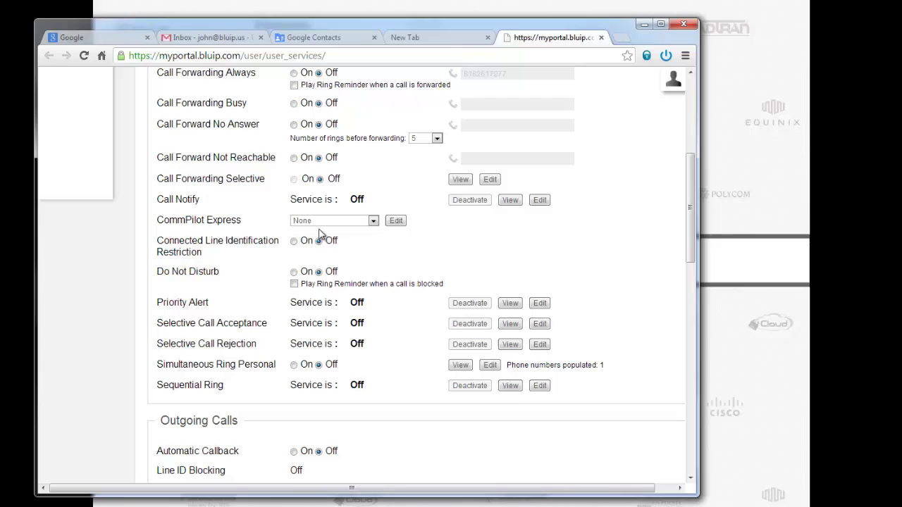
pyautogui.scroll(-2, 320, 235)
pyautogui.moveTo(246, 185)
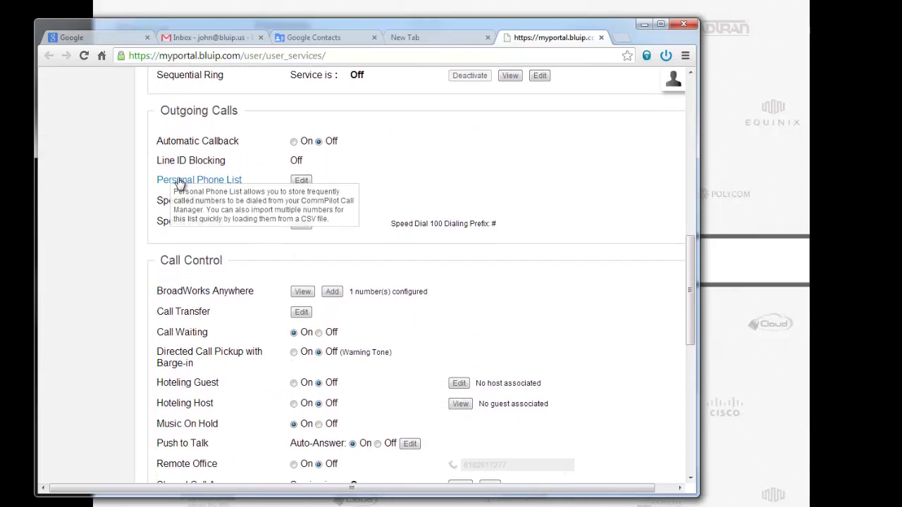
pyautogui.click(301, 181)
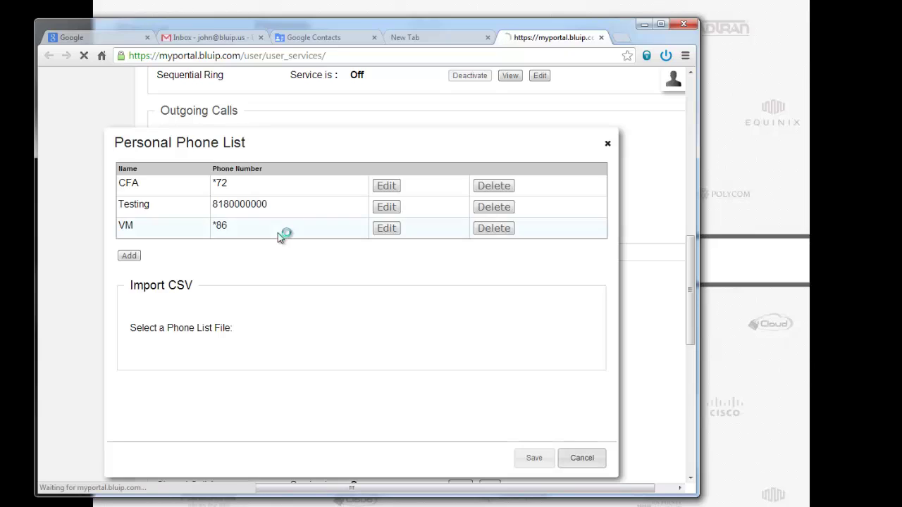
pyautogui.click(130, 256)
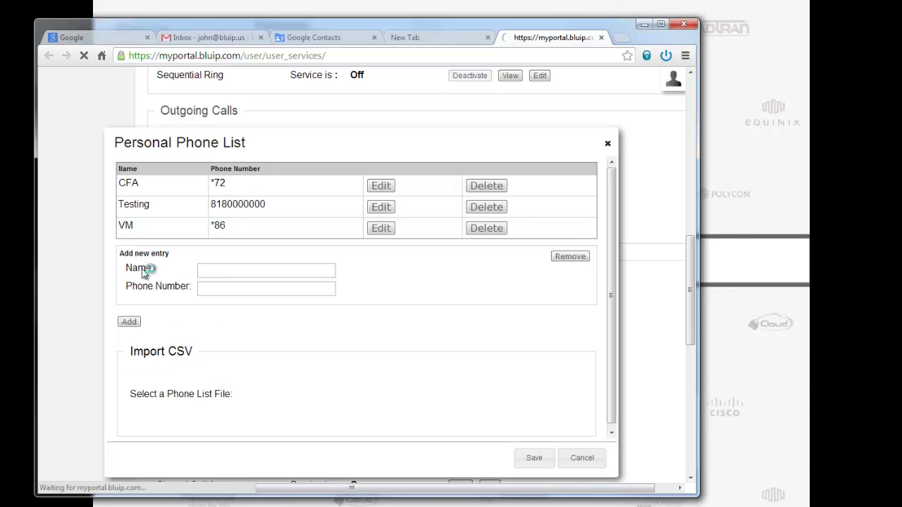
# Fill in the test entry's name and all-zeros phone number, then save the list
pyautogui.click(232, 268)
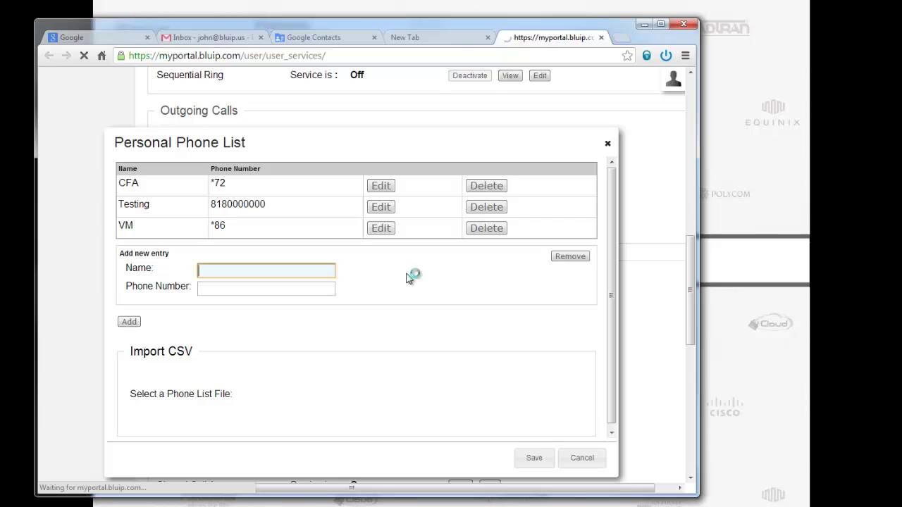
pyautogui.write('John Test2')
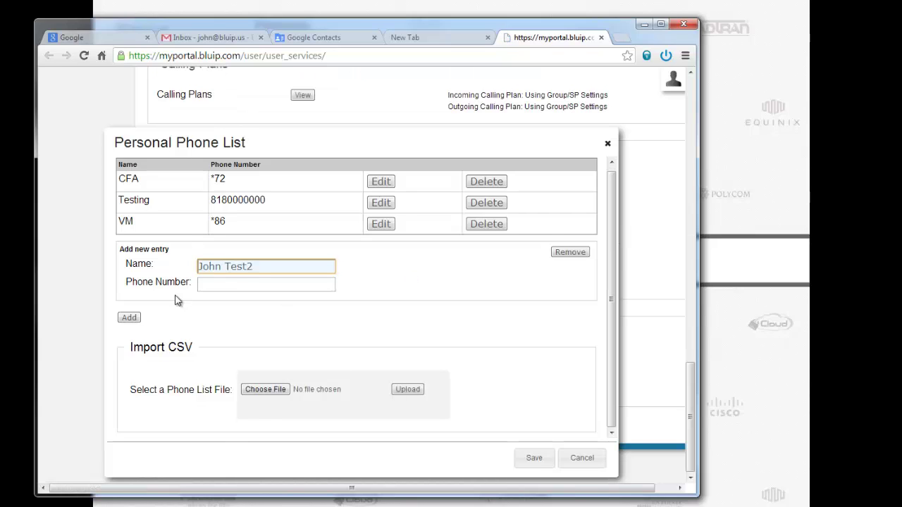
pyautogui.click(212, 285)
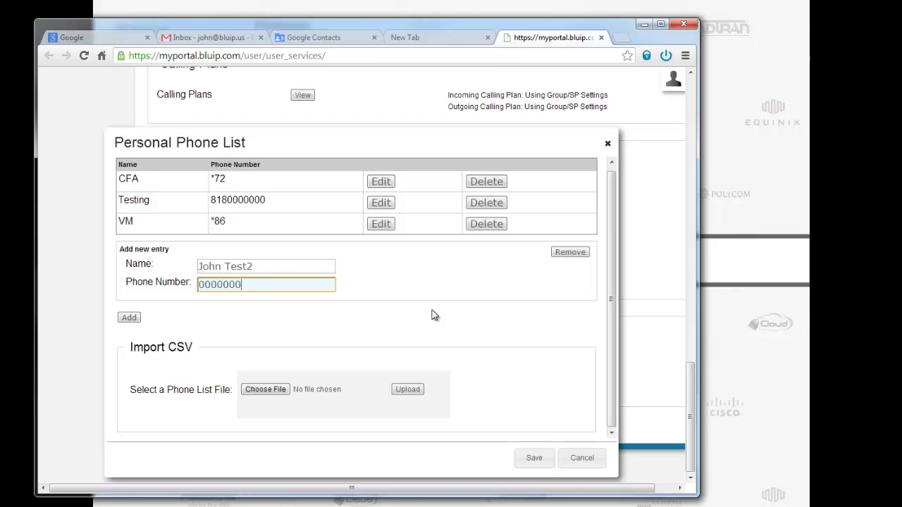
pyautogui.press('Return')
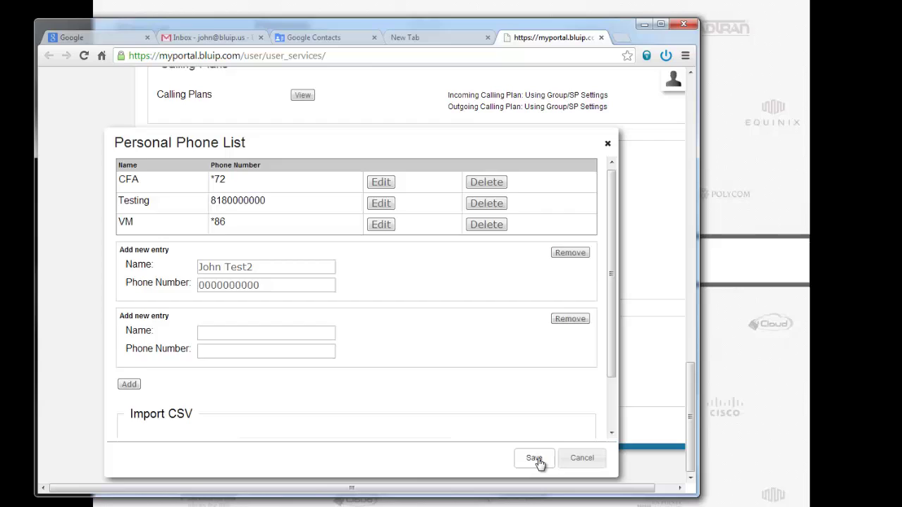
pyautogui.click(535, 460)
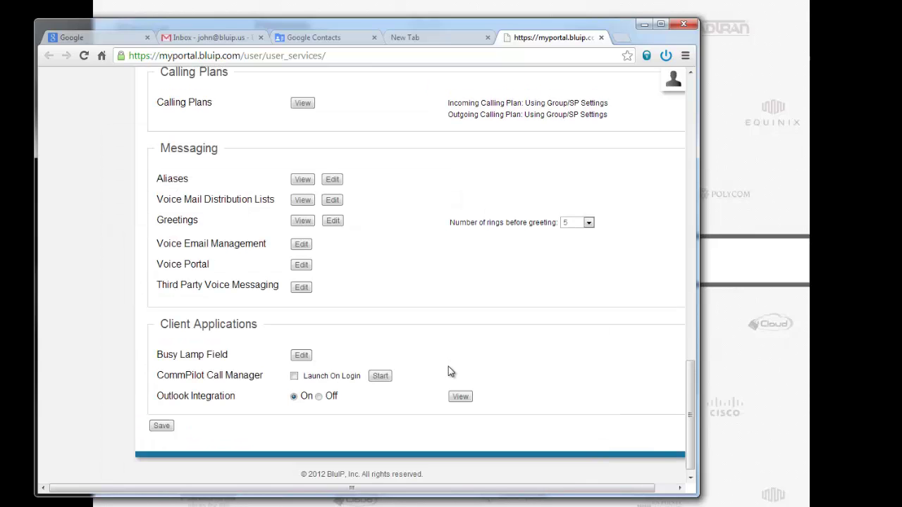
# Scroll the dialer's Search and Dial list to find the new test entry among the starred and Google contacts
pyautogui.click(664, 58)
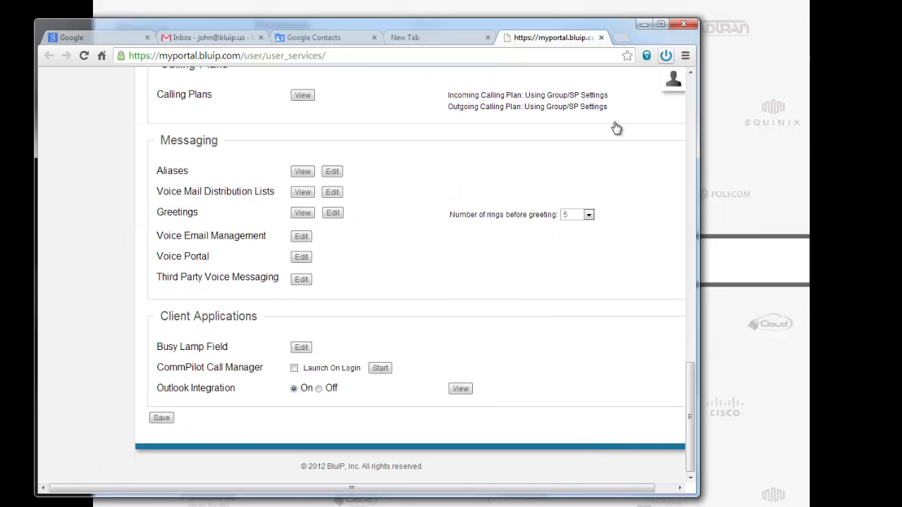
pyautogui.scroll(-6, 619, 172)
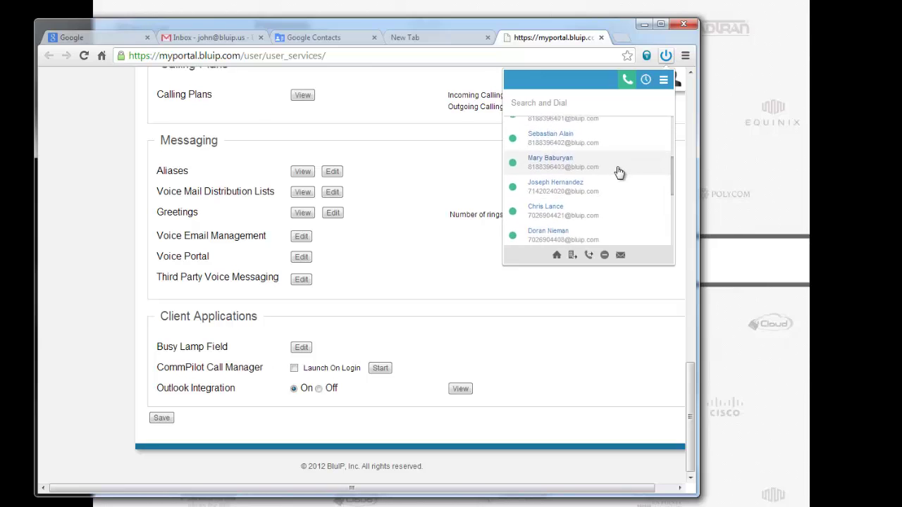
pyautogui.scroll(7, 619, 172)
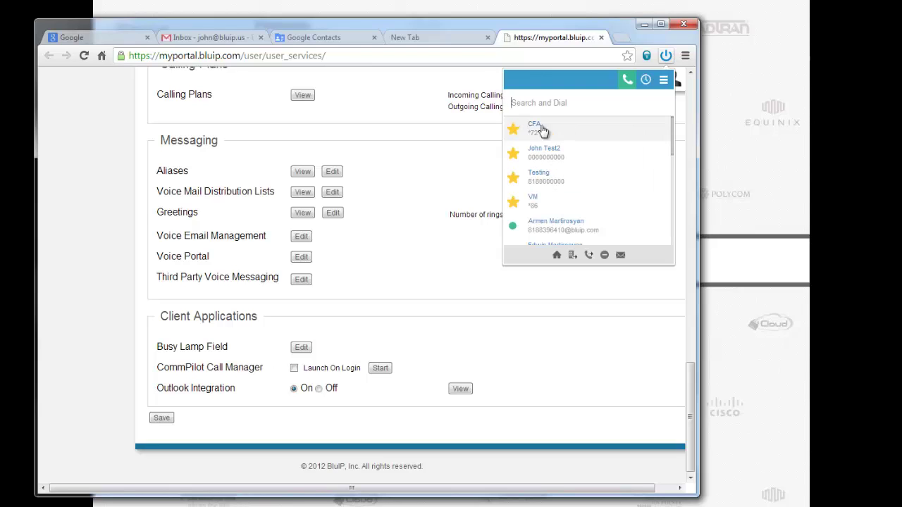
pyautogui.scroll(-2, 564, 130)
pyautogui.scroll(-3, 550, 130)
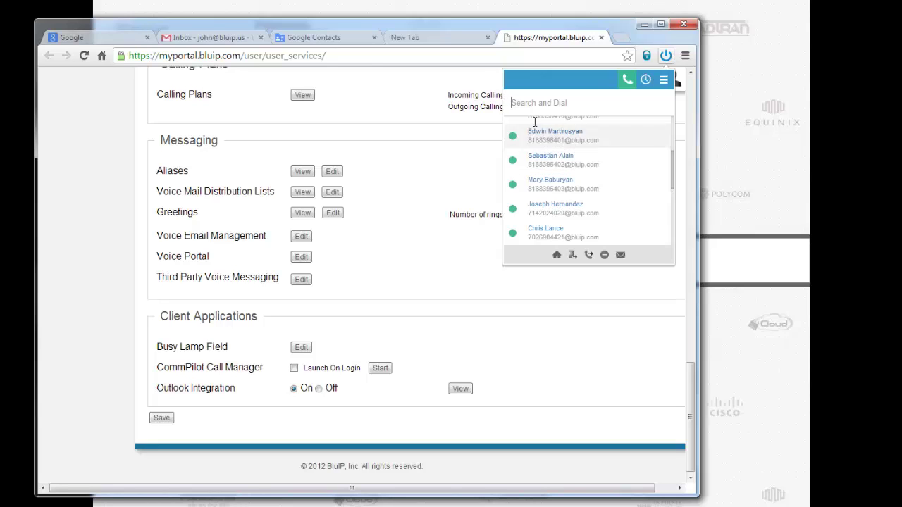
pyautogui.scroll(-5, 546, 170)
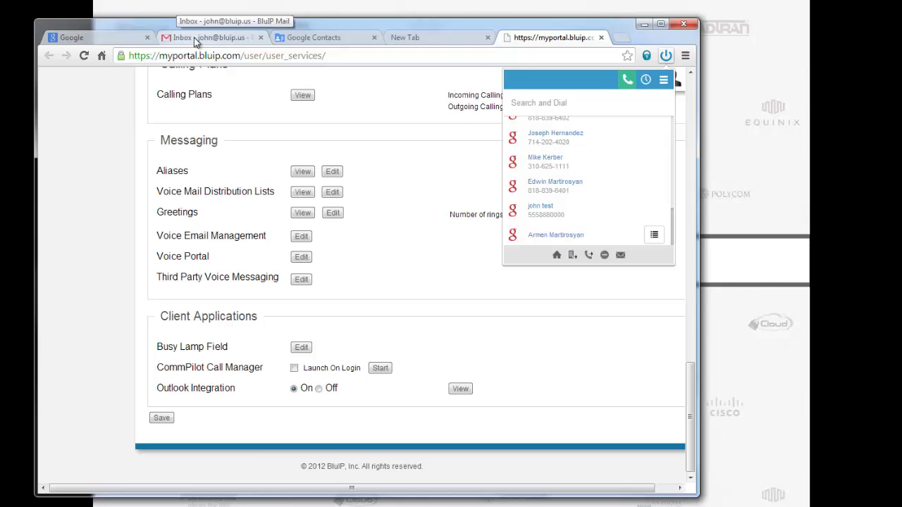
# Sign out of the Gmail account from the account menu
pyautogui.click(194, 37)
pyautogui.click(675, 87)
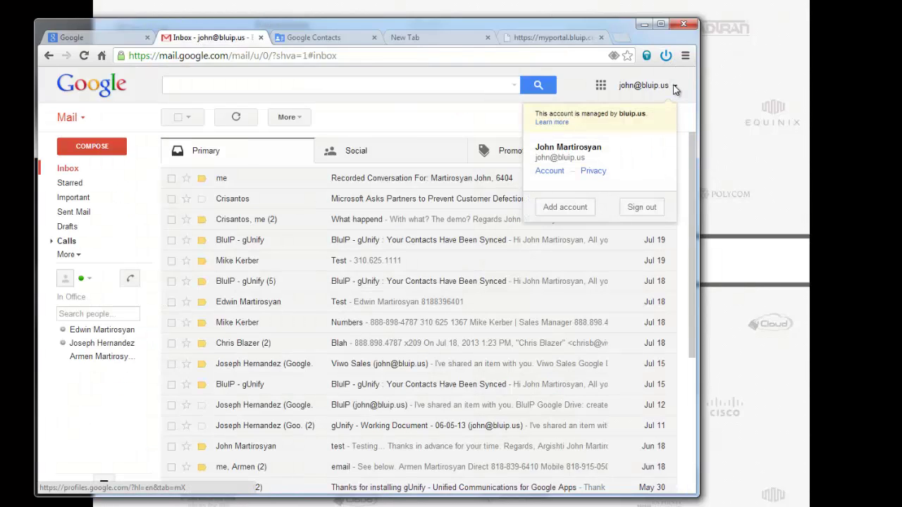
pyautogui.click(632, 205)
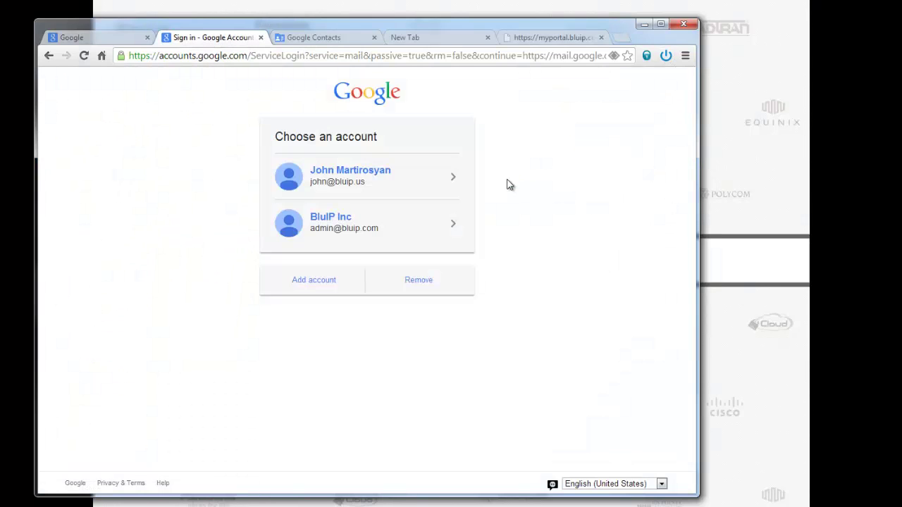
# Check the dialer still lists all contacts, then switch to the empty new tab
pyautogui.click(666, 55)
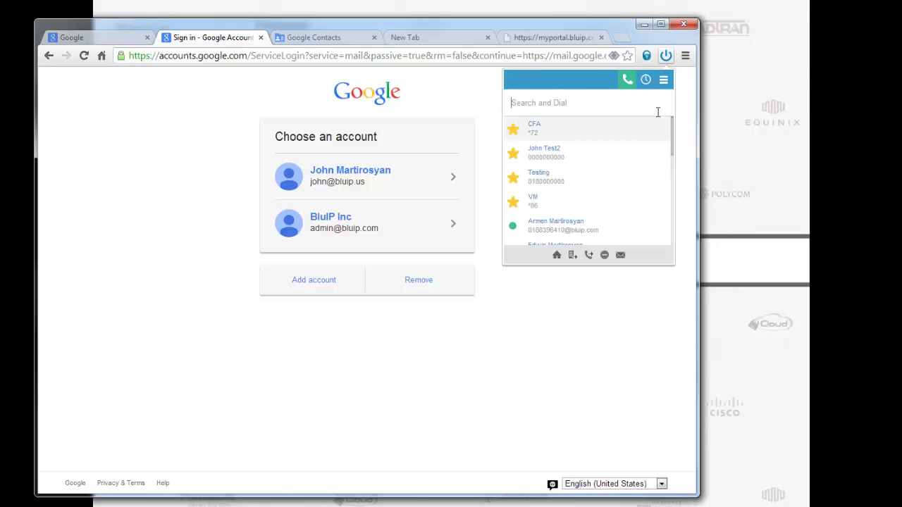
pyautogui.scroll(-5, 640, 163)
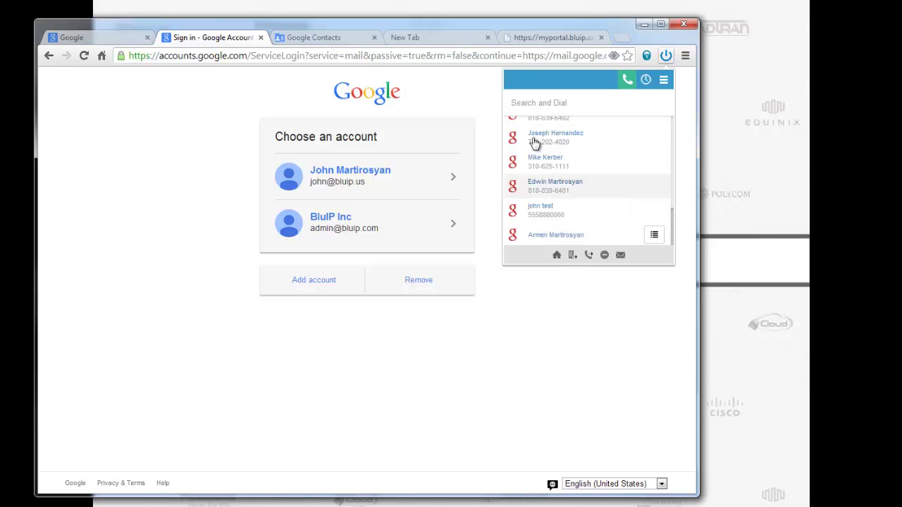
pyautogui.click(416, 151)
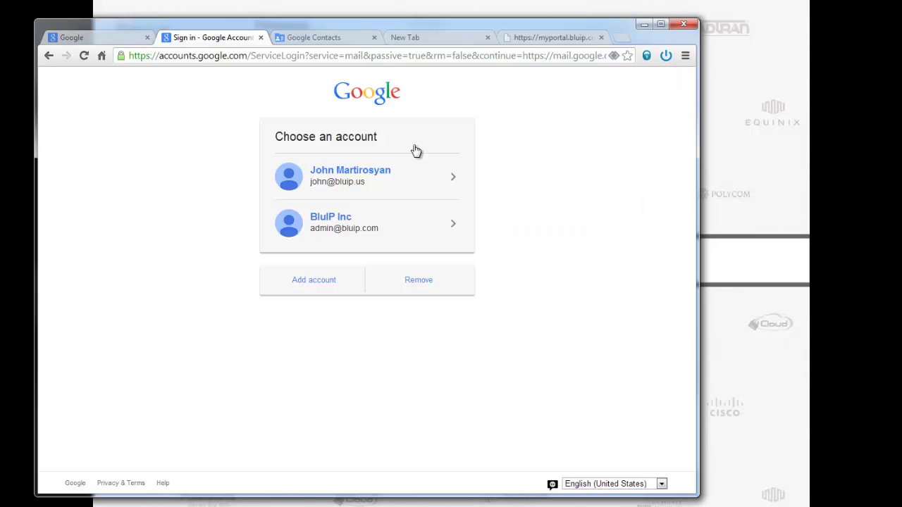
pyautogui.click(434, 39)
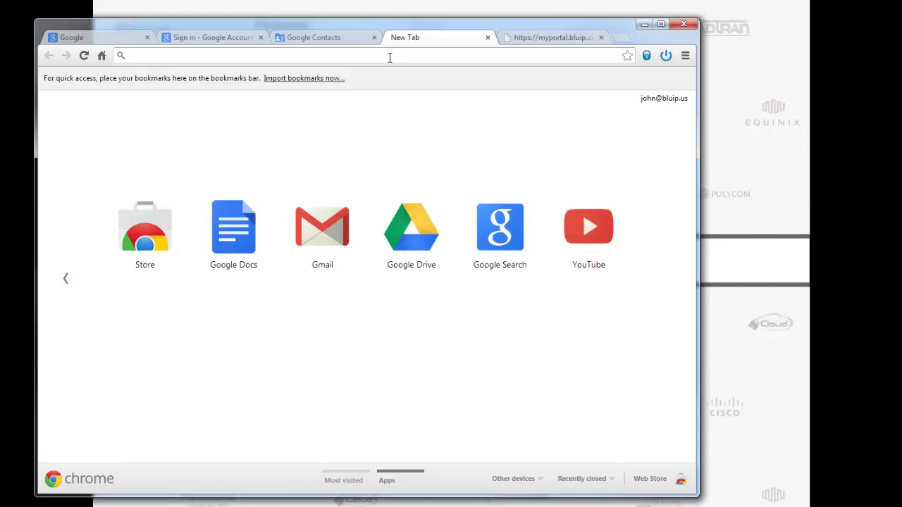
# Enter the dialer's '-call' keyword mode in the address bar and browse its contact list
pyautogui.write('-')
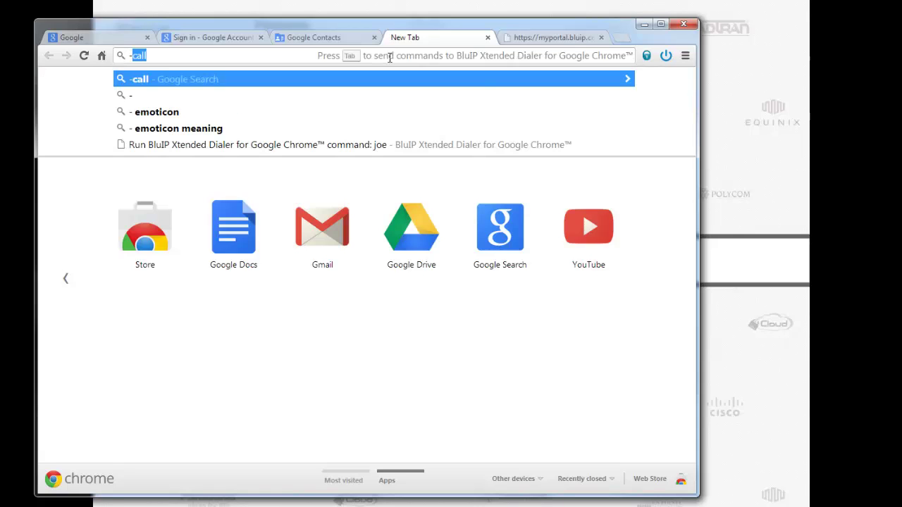
pyautogui.write('call')
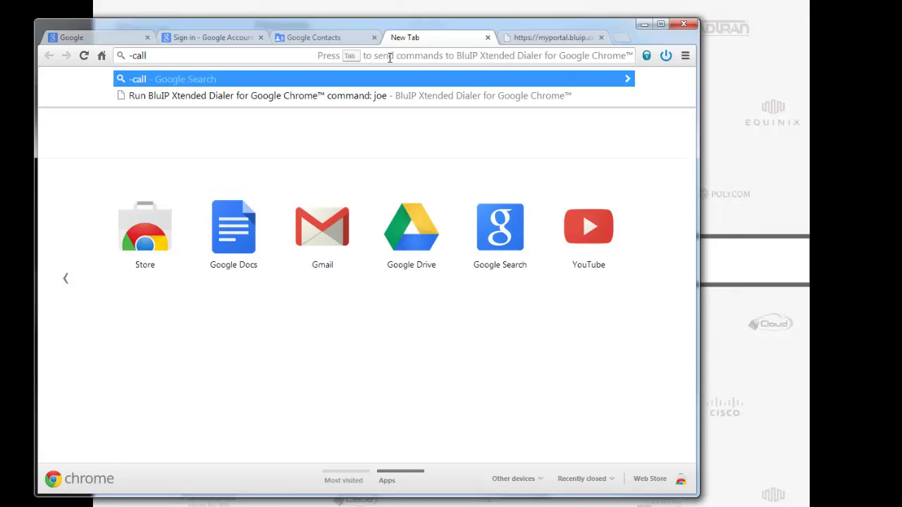
pyautogui.press('Tab')
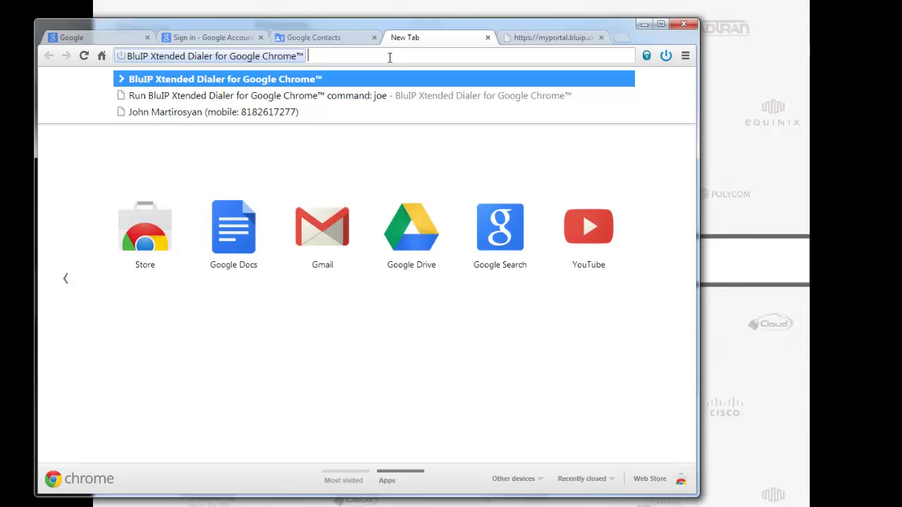
pyautogui.click(666, 55)
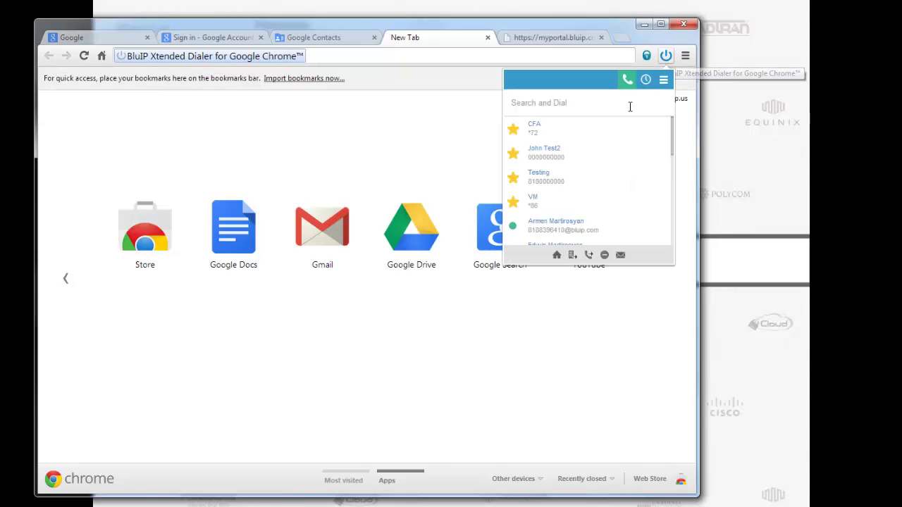
pyautogui.scroll(-1, 595, 183)
pyautogui.scroll(-2, 594, 184)
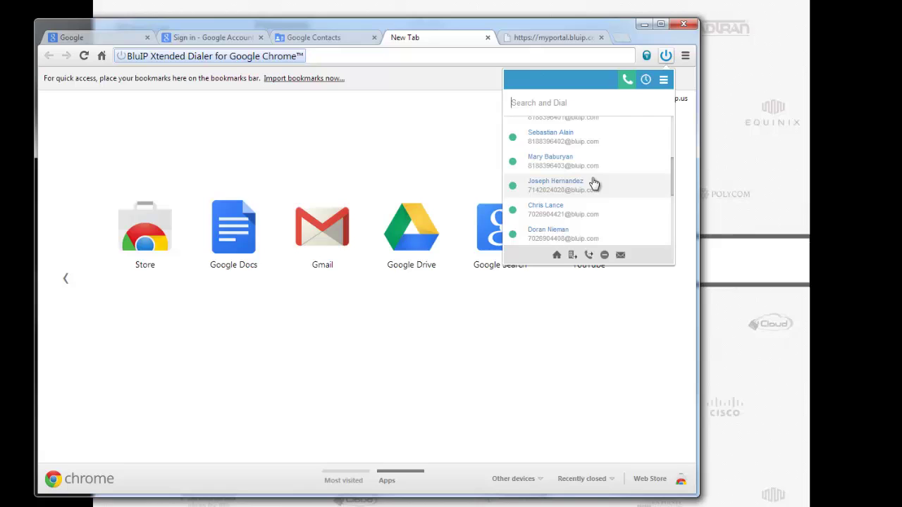
pyautogui.scroll(-5, 594, 183)
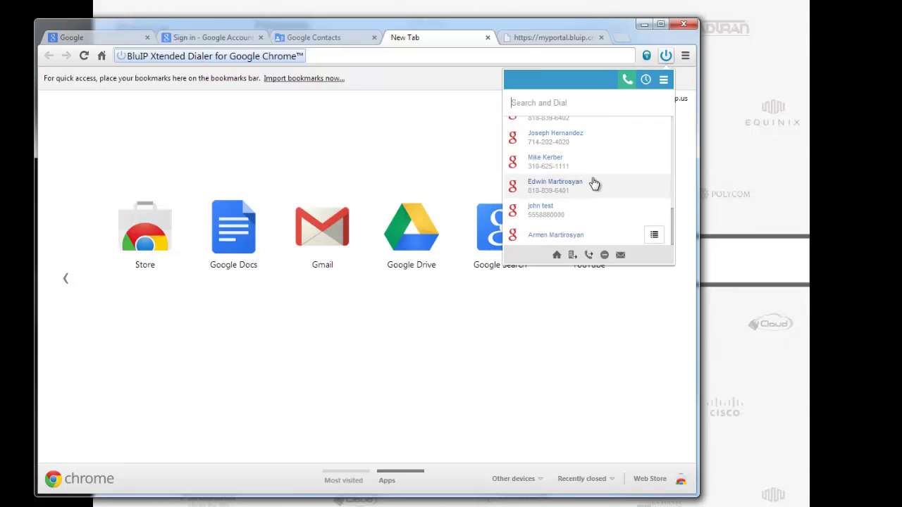
pyautogui.scroll(5, 595, 182)
pyautogui.click(394, 56)
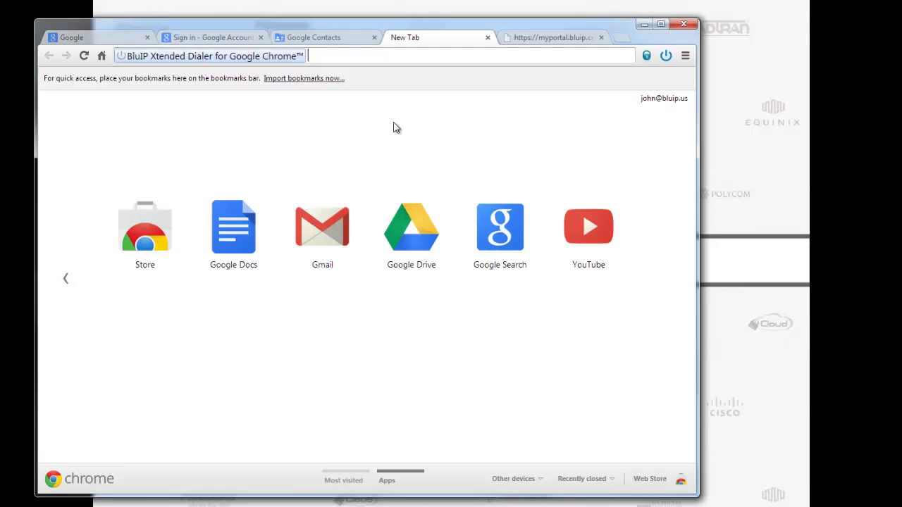
# Search the dialer directory for a contact by name, then clear the search term
pyautogui.write('scott')
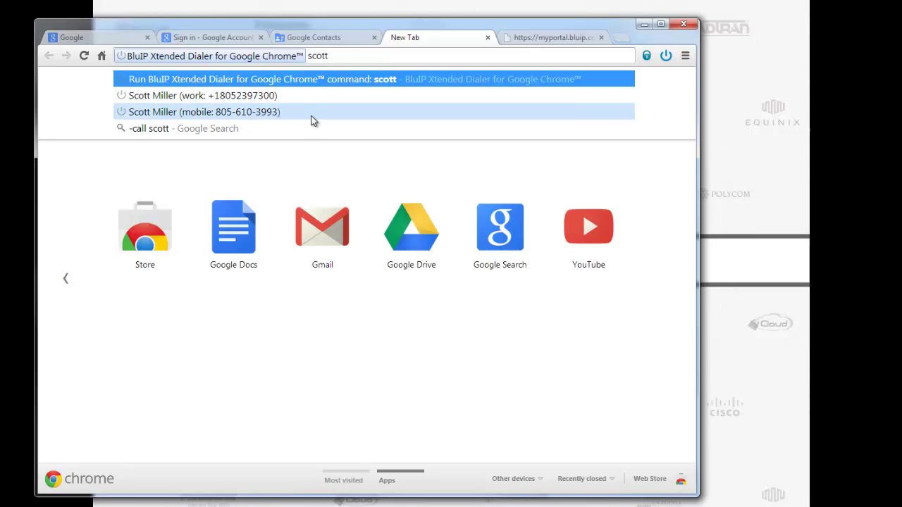
pyautogui.click(296, 172)
pyautogui.click(384, 56)
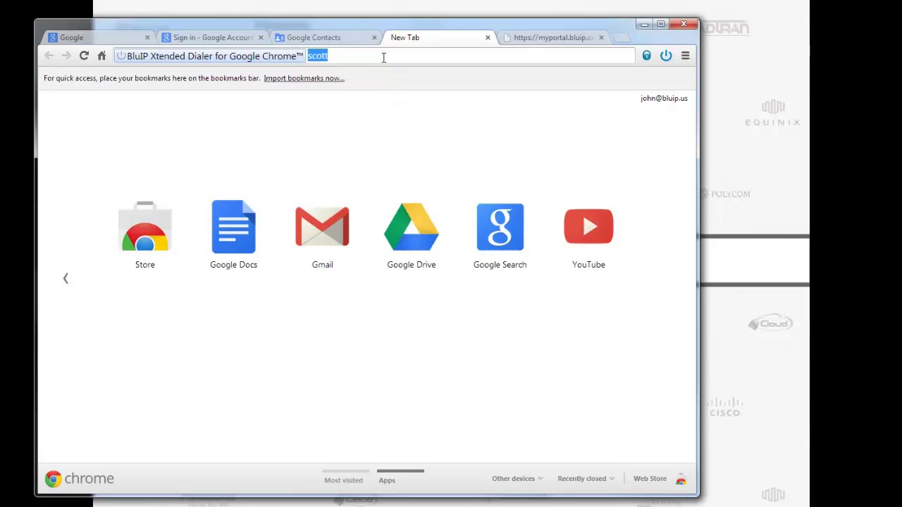
pyautogui.press('BackSpace')
pyautogui.press('BackSpace')
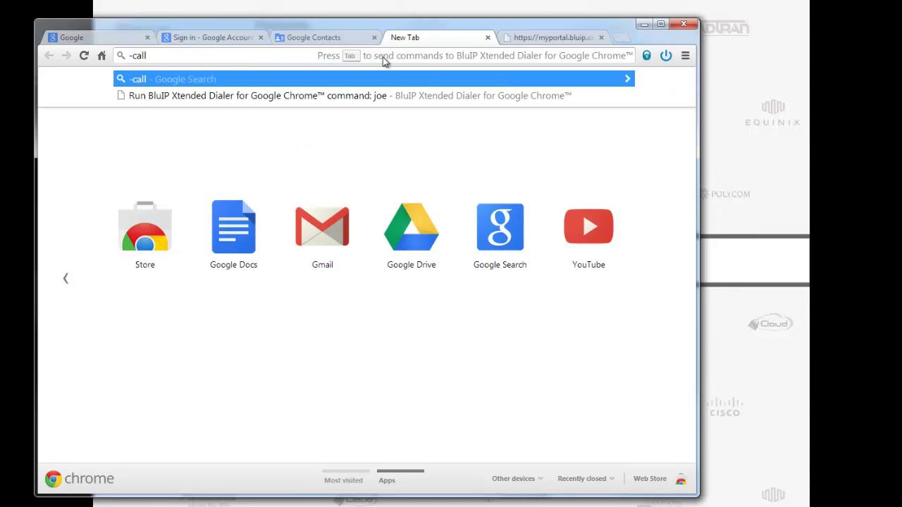
pyautogui.click(75, 38)
pyautogui.click(186, 59)
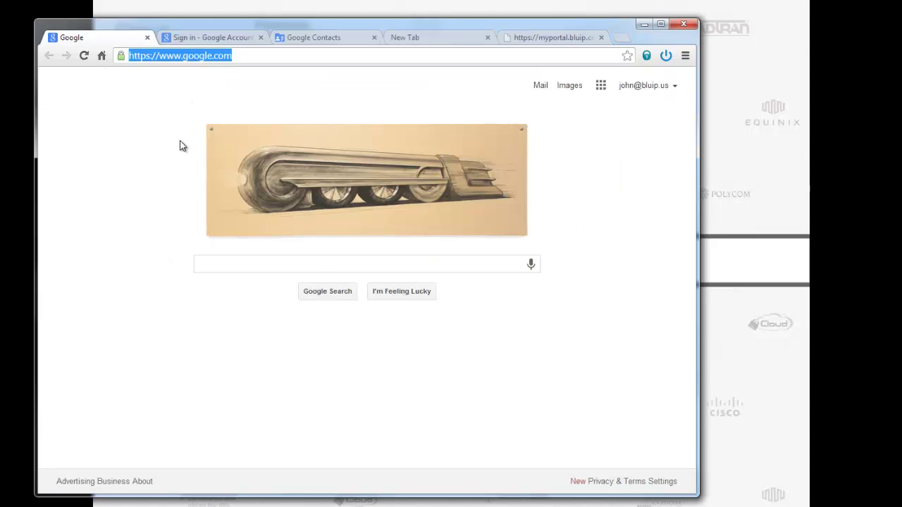
pyautogui.write('bluip.')
pyautogui.press('Return')
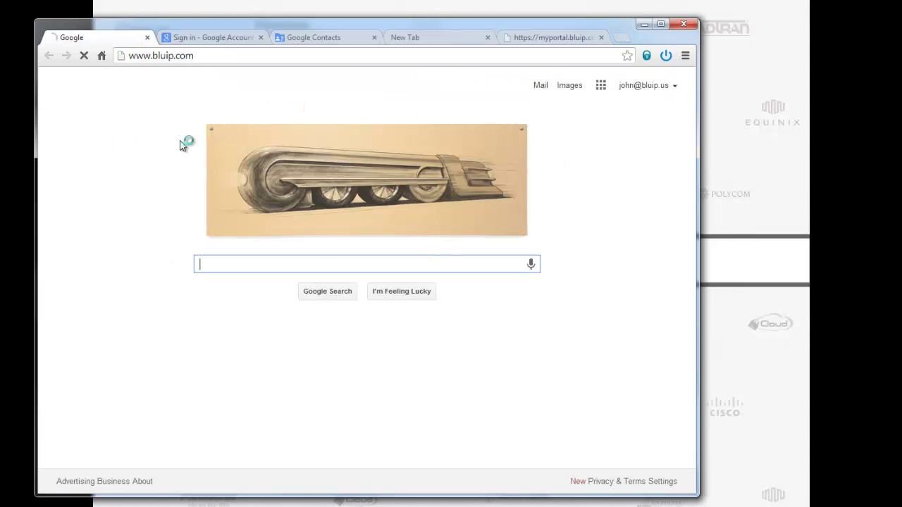
pyautogui.scroll(-10, 574, 155)
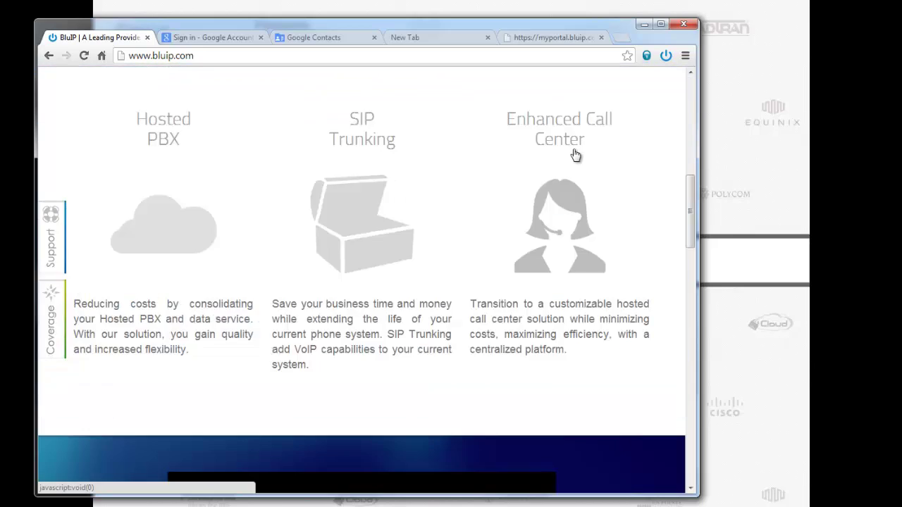
pyautogui.scroll(-10, 574, 155)
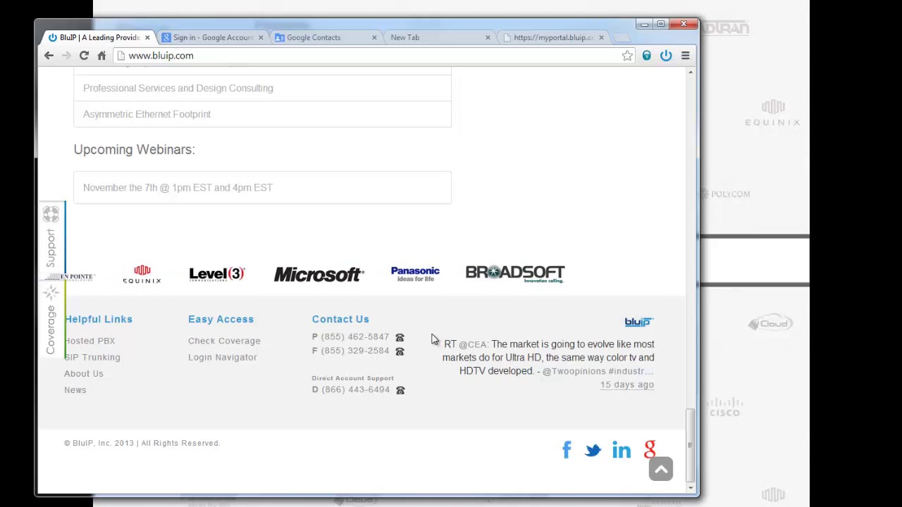
pyautogui.scroll(10, 433, 337)
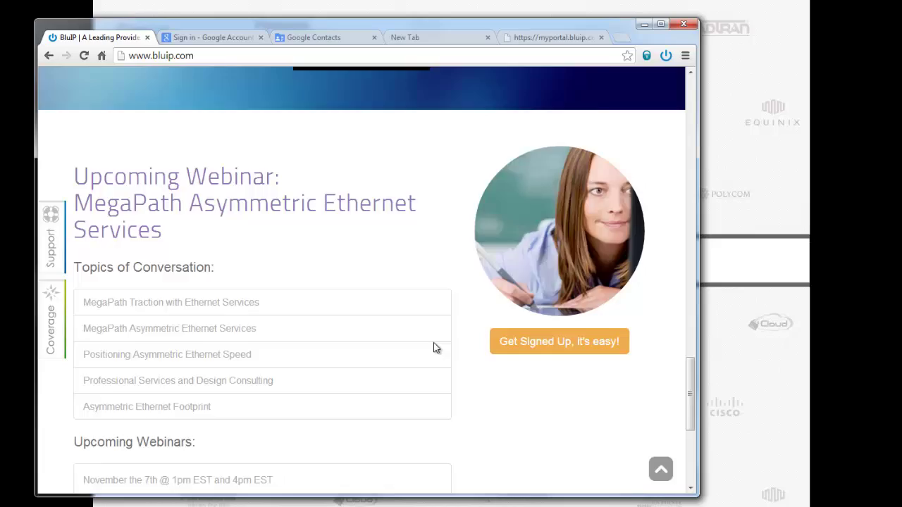
pyautogui.scroll(10, 434, 347)
pyautogui.scroll(2, 505, 258)
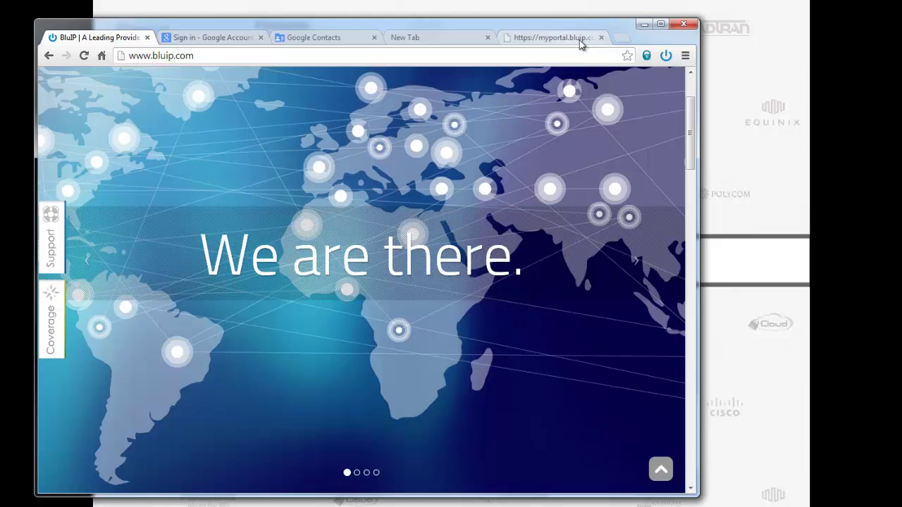
pyautogui.click(667, 56)
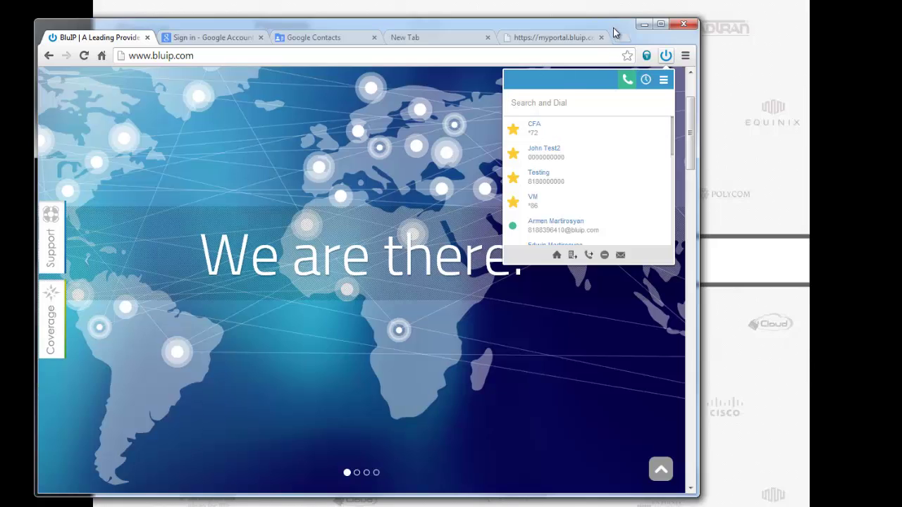
pyautogui.moveTo(615, 28); pyautogui.dragTo(623, 29)
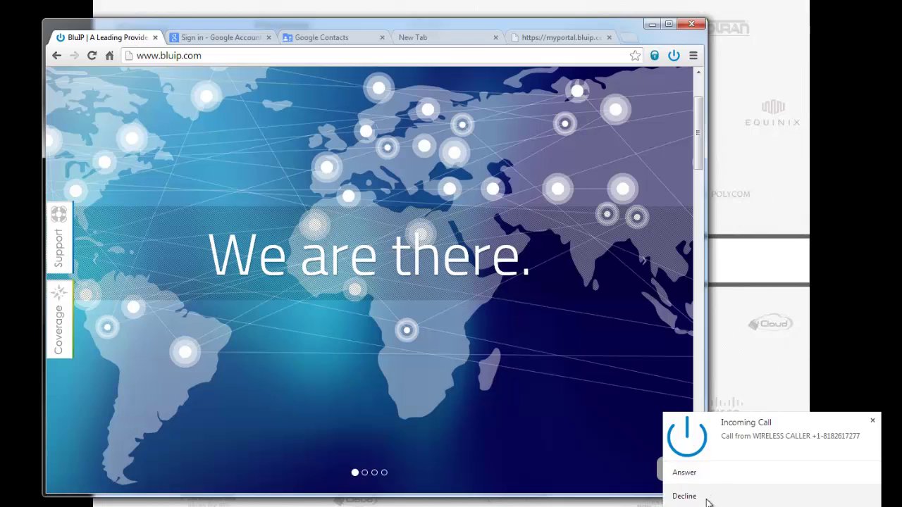
# Dismiss the first call notification, answer the incoming call, and show the dialer's active-call controls
pyautogui.click(716, 479)
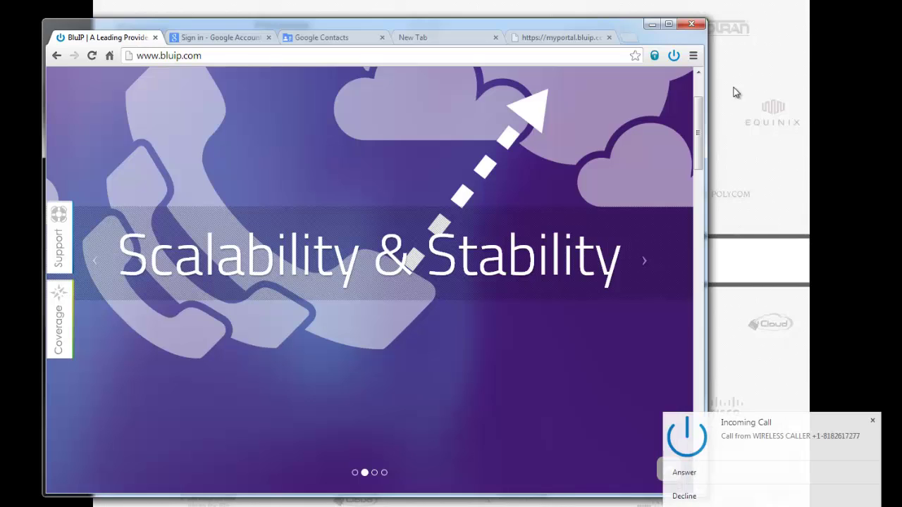
pyautogui.click(710, 484)
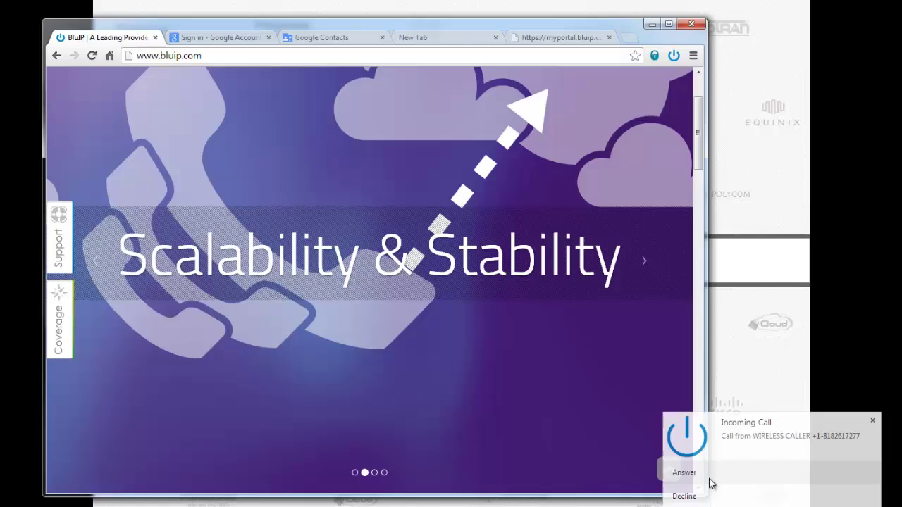
pyautogui.click(675, 55)
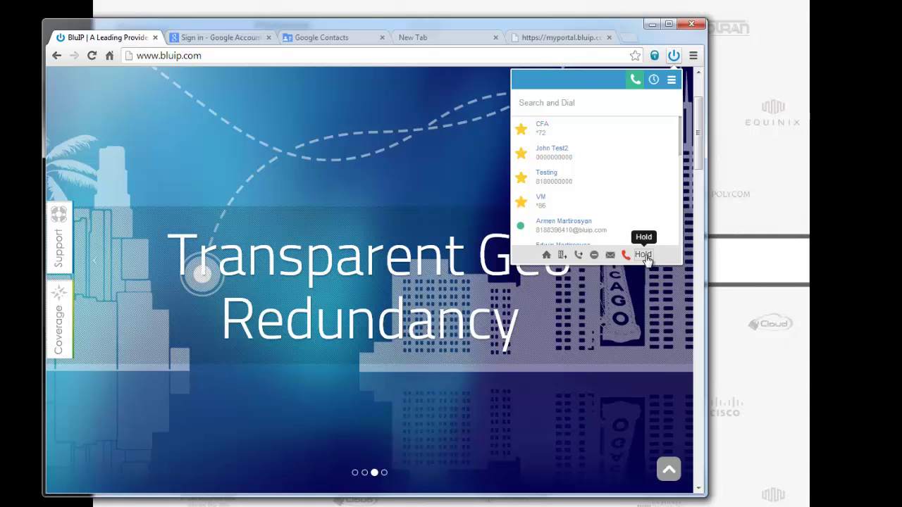
# Put the answered call on hold in the dialer popup, then hang it up
pyautogui.click(645, 257)
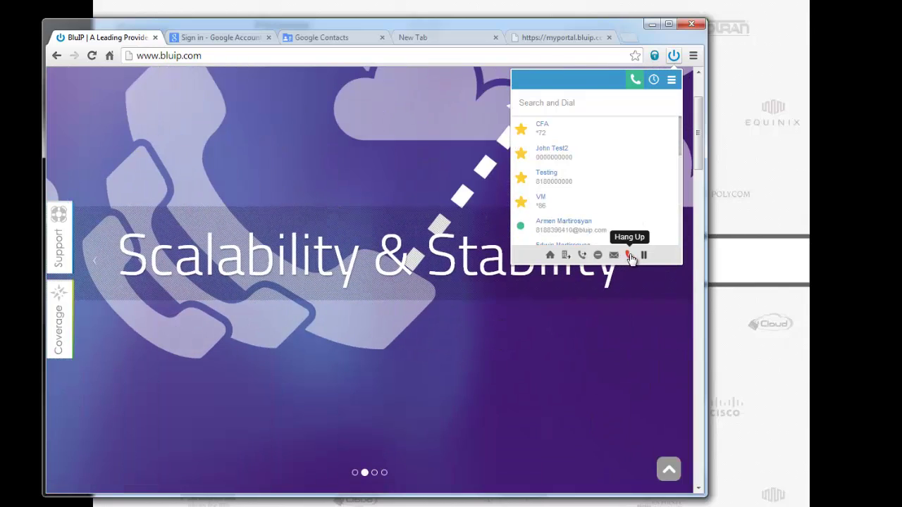
pyautogui.click(630, 256)
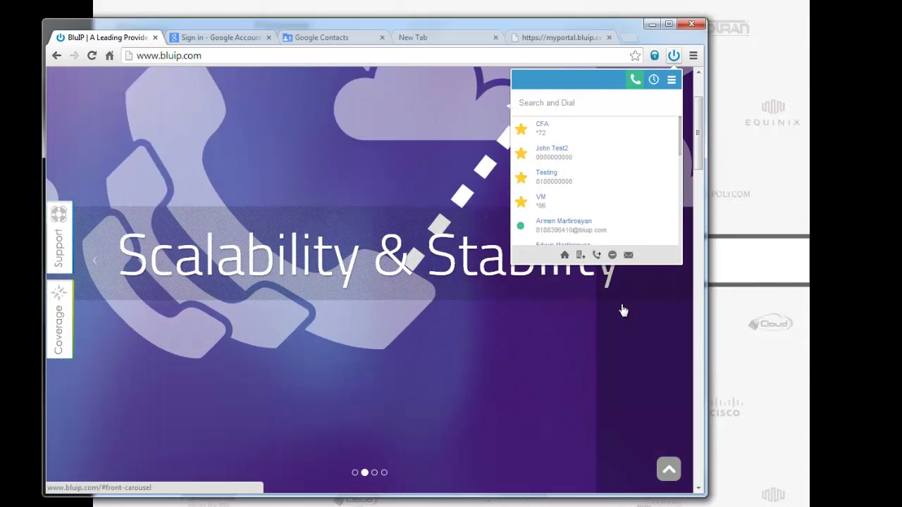